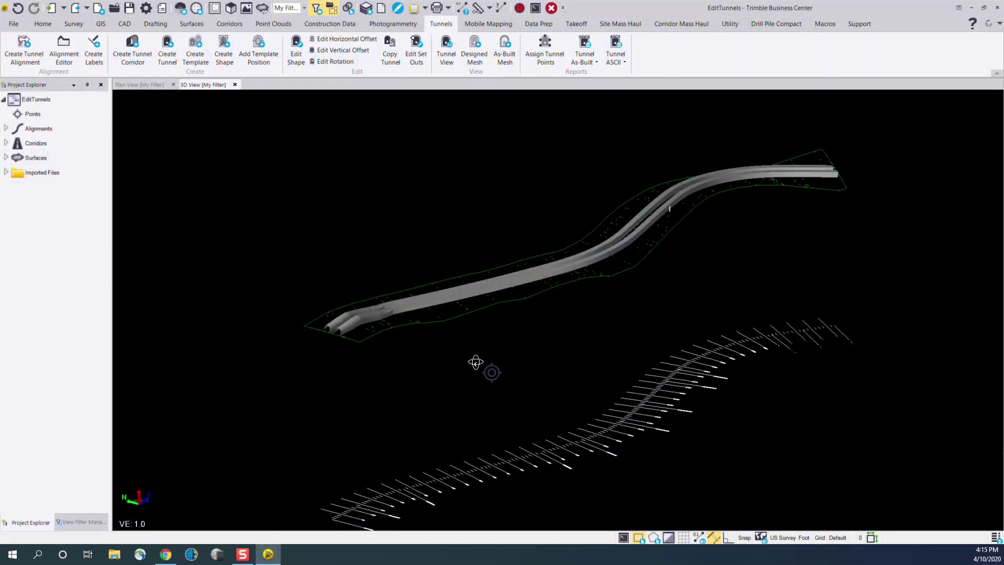
# Orbit the 3D view of the twin tunnels, then switch to the Plan View
pyautogui.moveTo(478, 363)
pyautogui.mouseDown(button='middle')
pyautogui.moveTo(431, 352)
pyautogui.moveTo(403, 363)
pyautogui.moveTo(408, 381)
pyautogui.moveTo(433, 383)
pyautogui.moveTo(354, 265)
pyautogui.mouseUp(button='middle')
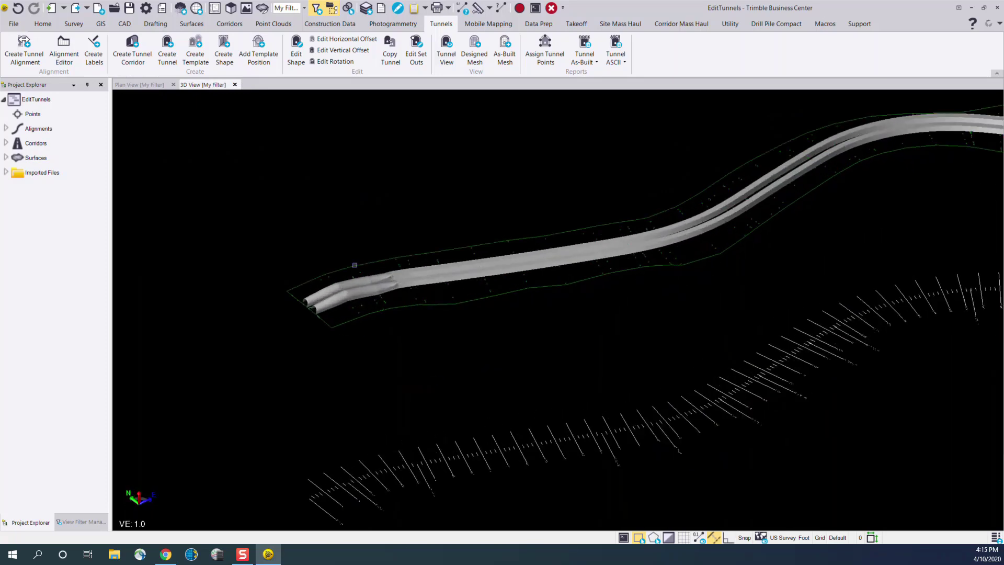
pyautogui.click(137, 86)
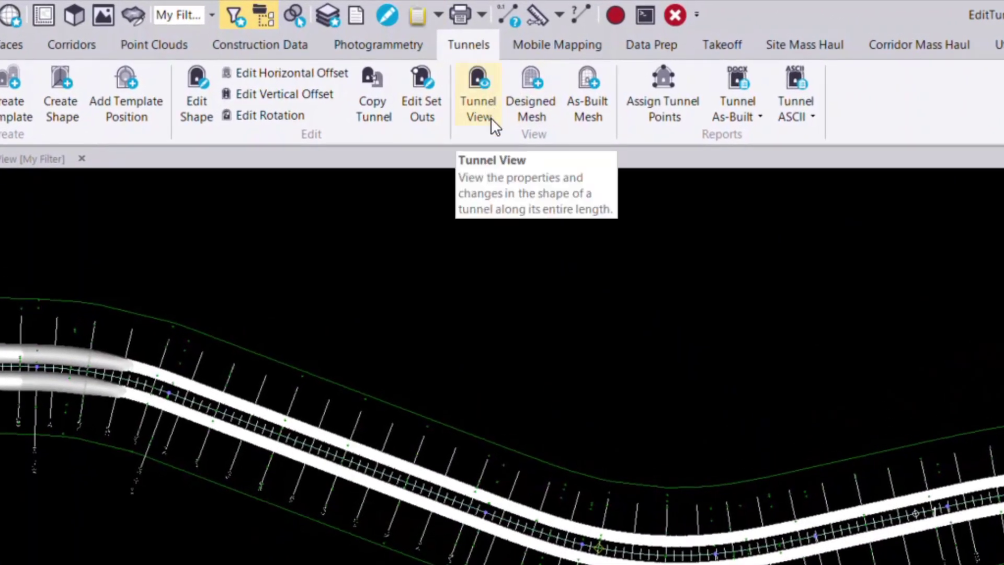
# Open TutorialTunnel's Tunnel View and preview cross-sections at stations 370.06 and 592.69
pyautogui.click(492, 119)
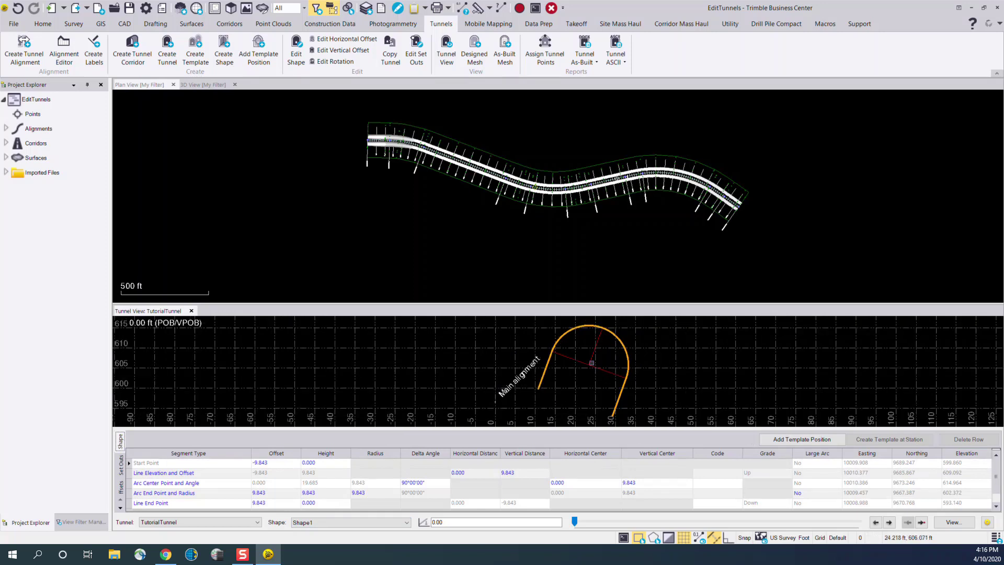
pyautogui.scroll(-1, 593, 365)
pyautogui.scroll(3, 393, 172)
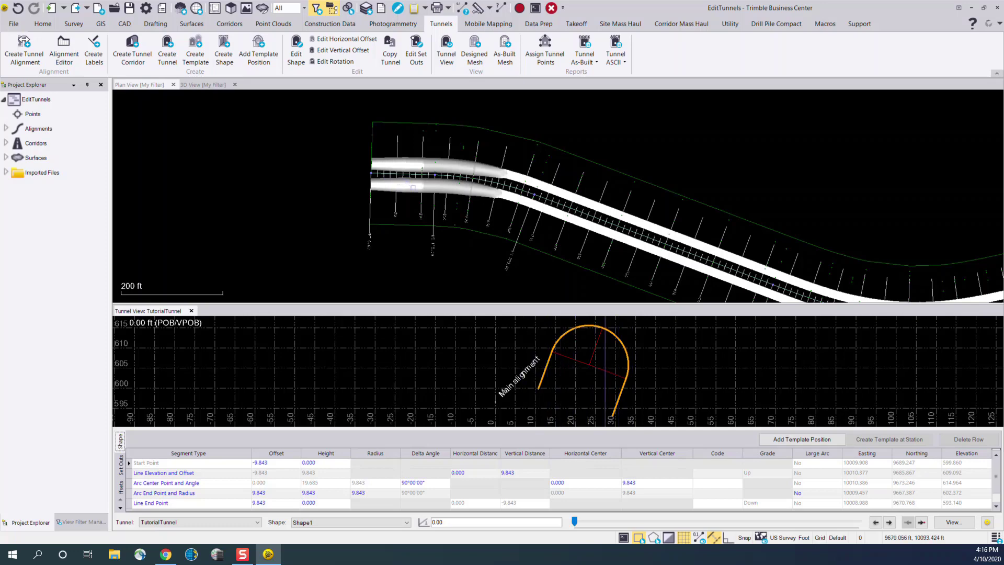
pyautogui.scroll(-2, 426, 235)
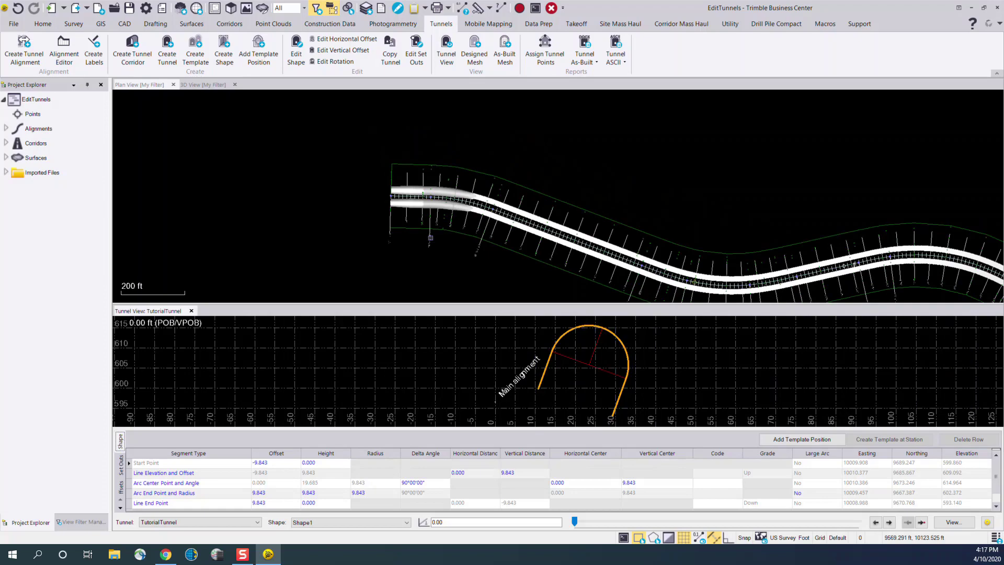
pyautogui.moveTo(430, 236); pyautogui.dragTo(328, 206, button='middle')
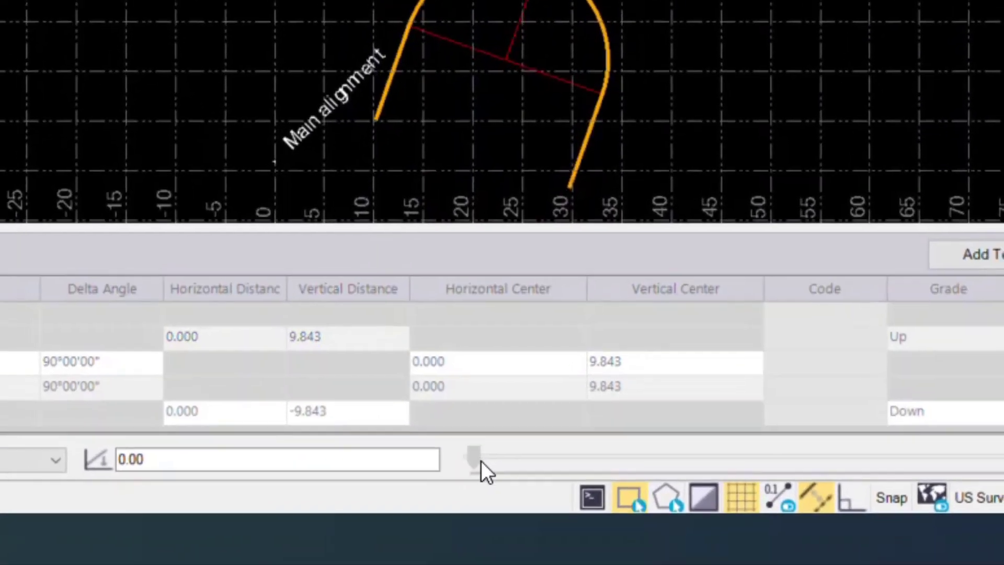
pyautogui.moveTo(478, 459); pyautogui.dragTo(593, 450)
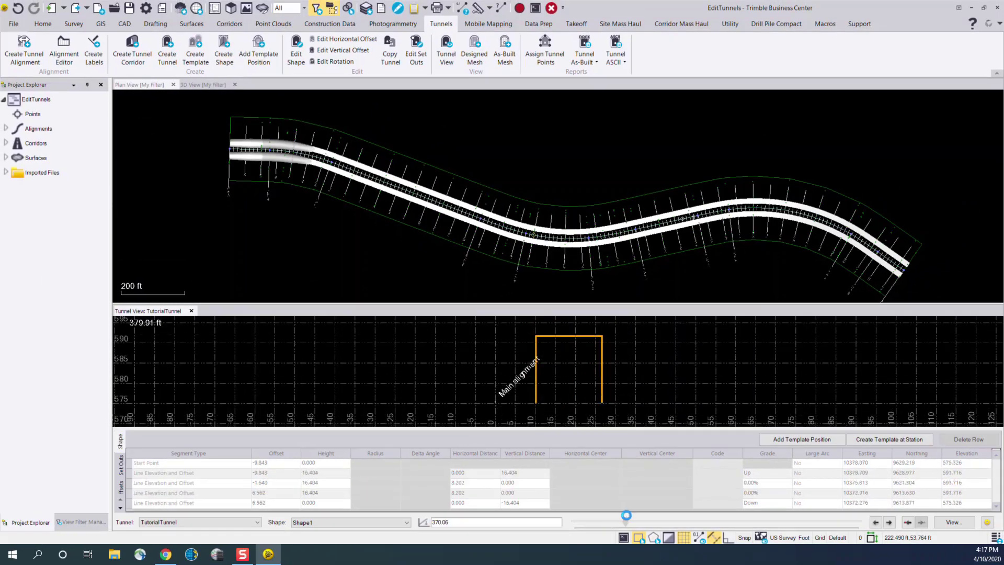
pyautogui.moveTo(626, 514); pyautogui.dragTo(565, 516)
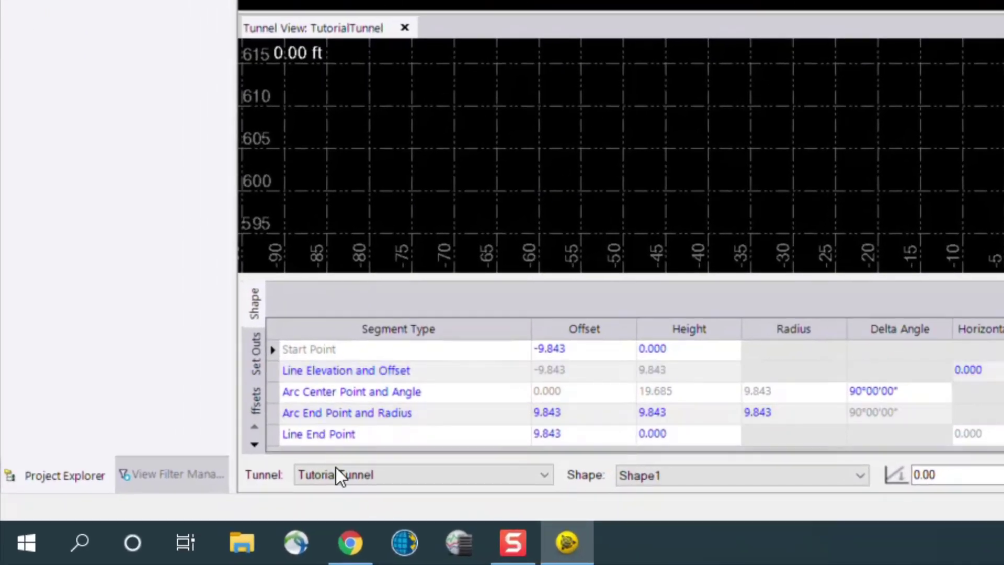
# Show NBoundTunnel in the Tunnel View, then switch back to TutorialTunnel
pyautogui.click(377, 477)
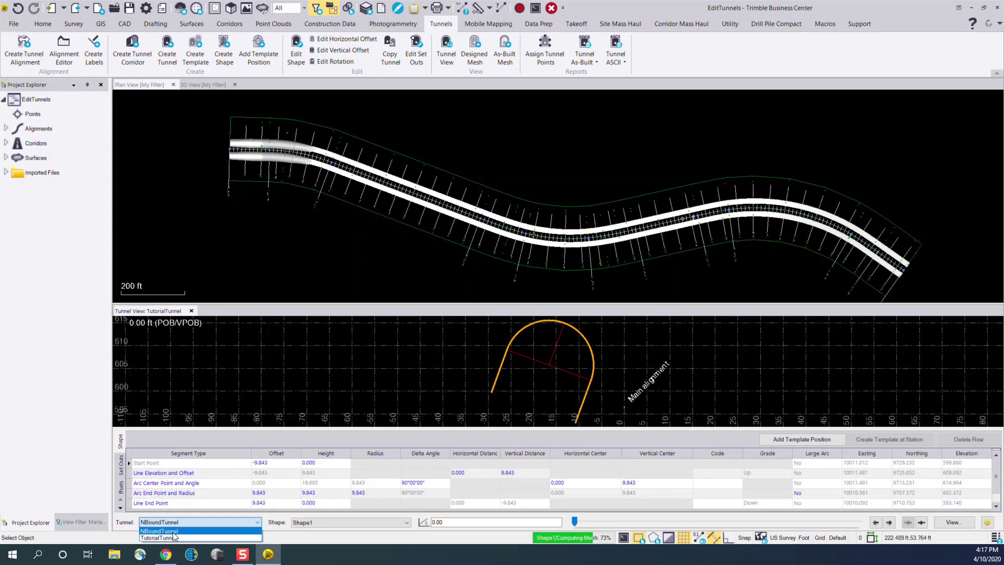
pyautogui.click(173, 531)
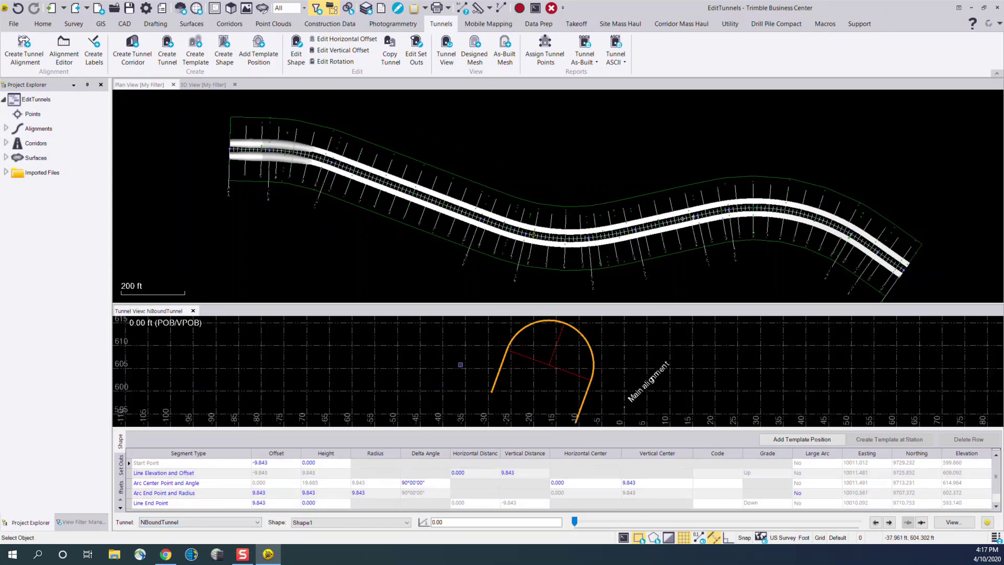
pyautogui.scroll(4, 280, 141)
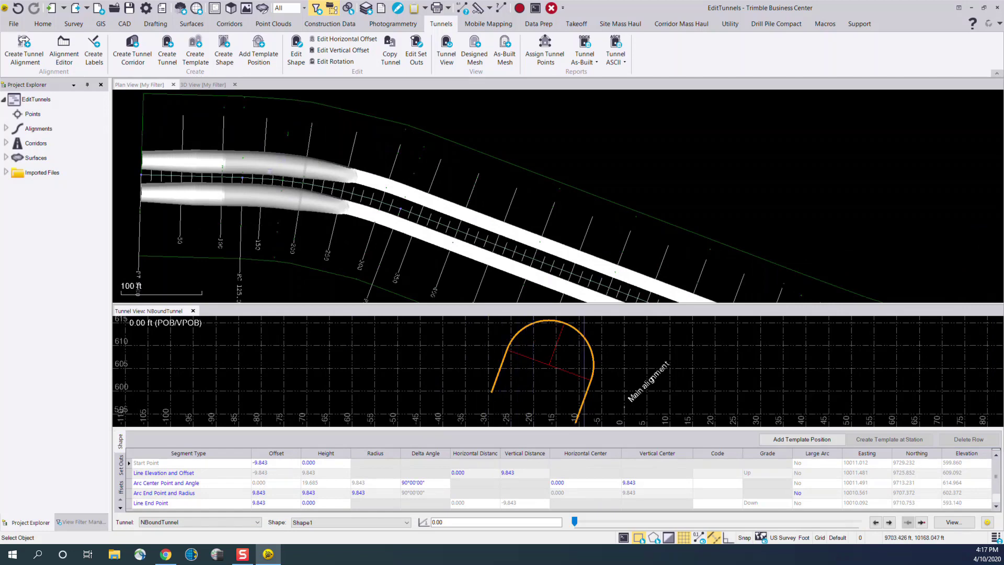
pyautogui.click(229, 522)
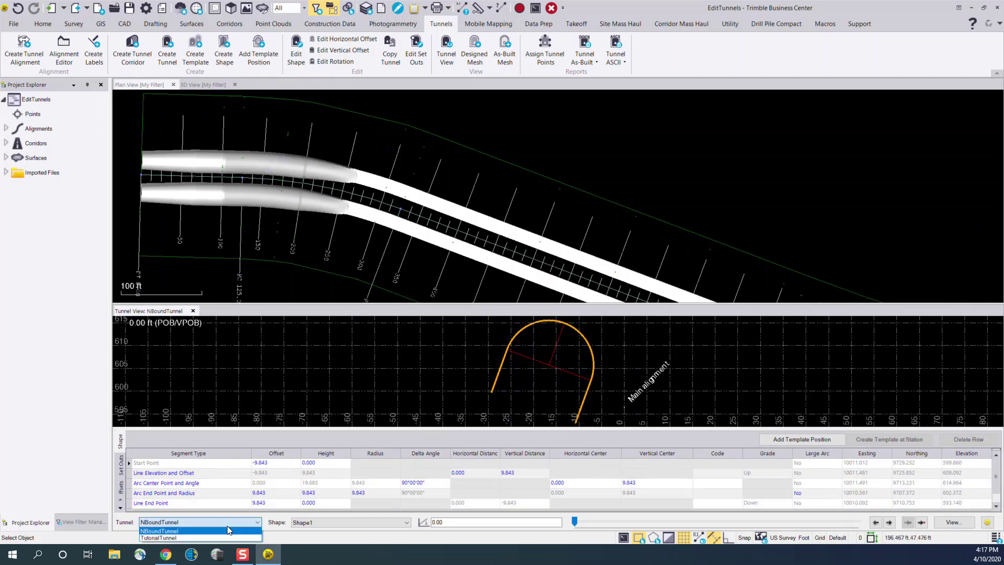
pyautogui.click(225, 536)
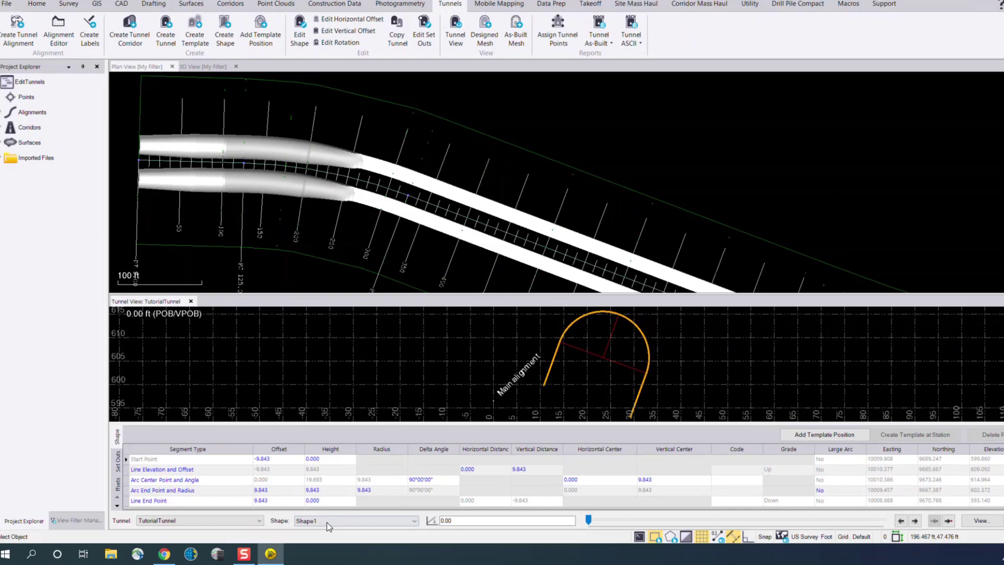
# Compare Shape2 and Shape1 of TutorialTunnel at station 173.37
pyautogui.click(328, 520)
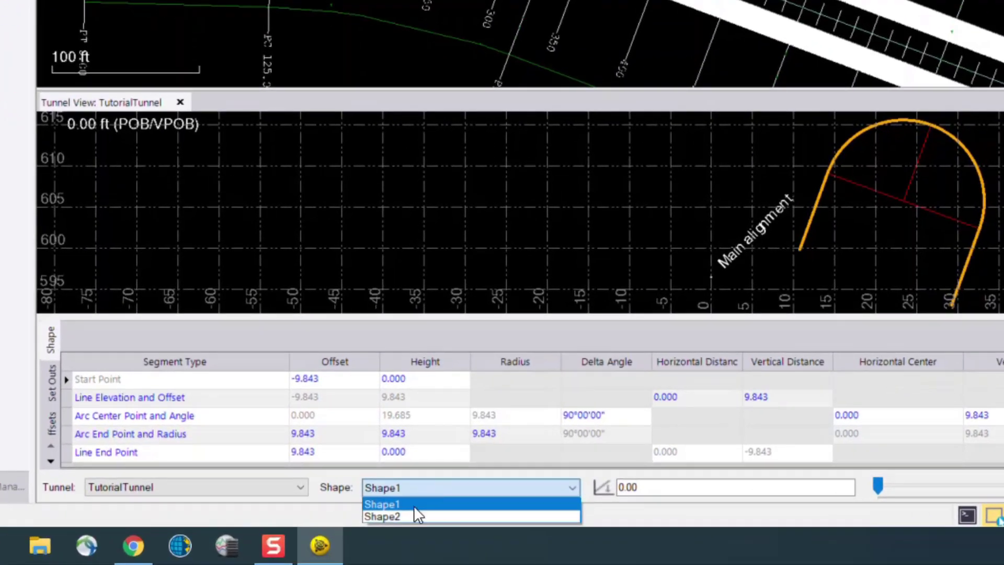
pyautogui.click(404, 517)
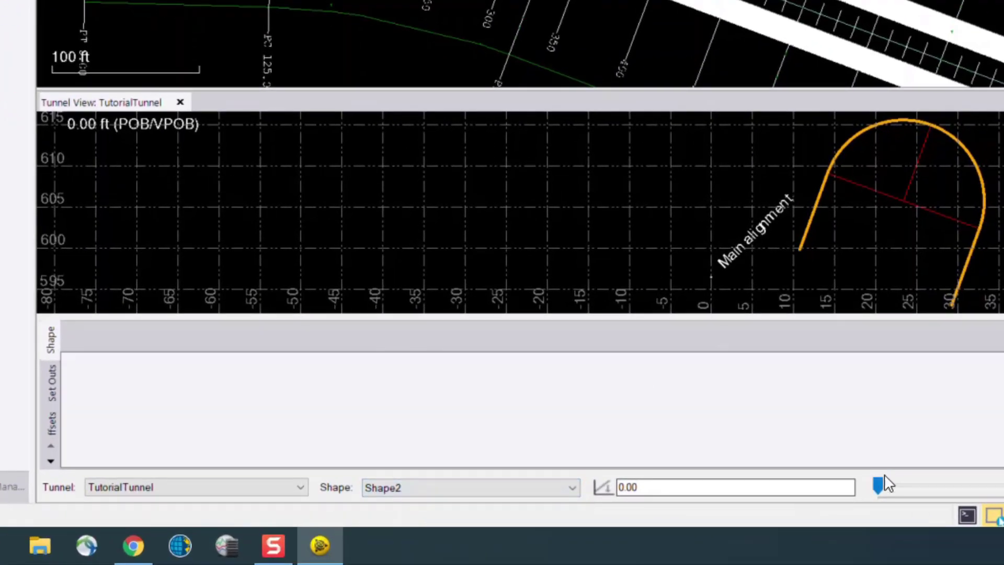
pyautogui.moveTo(878, 485); pyautogui.dragTo(954, 484)
pyautogui.moveTo(724, 507); pyautogui.dragTo(704, 505)
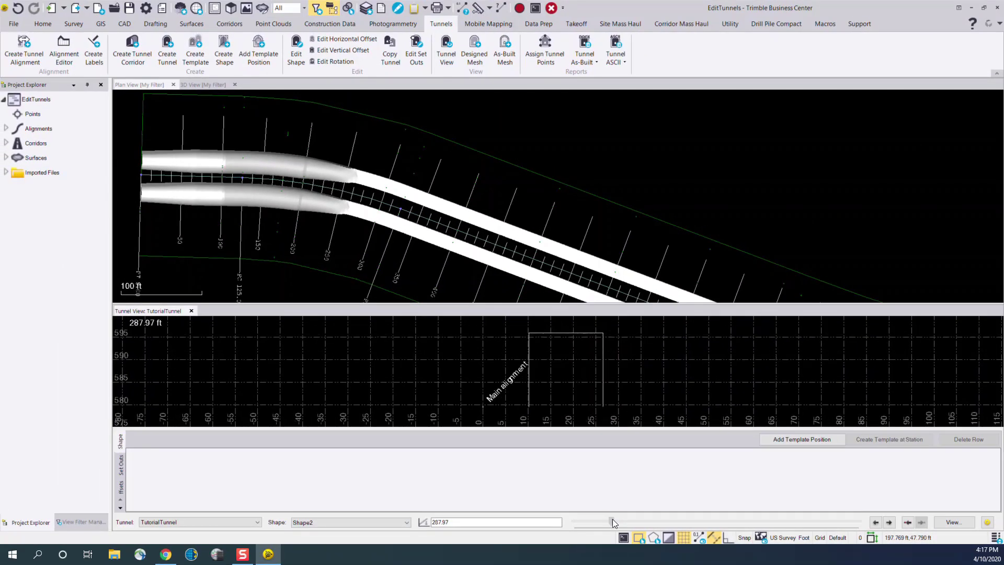
pyautogui.moveTo(602, 518); pyautogui.dragTo(598, 517)
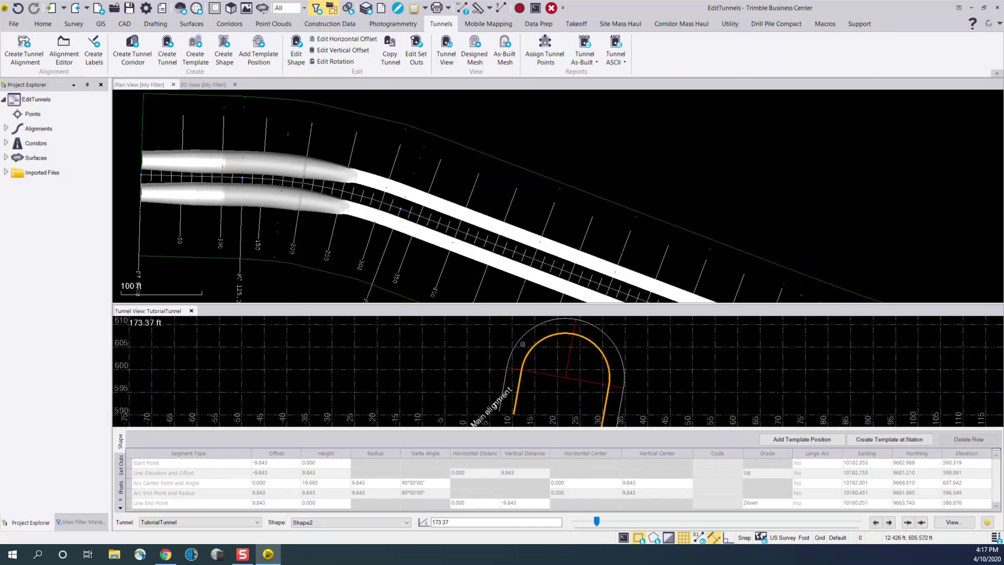
pyautogui.click(406, 522)
pyautogui.click(313, 530)
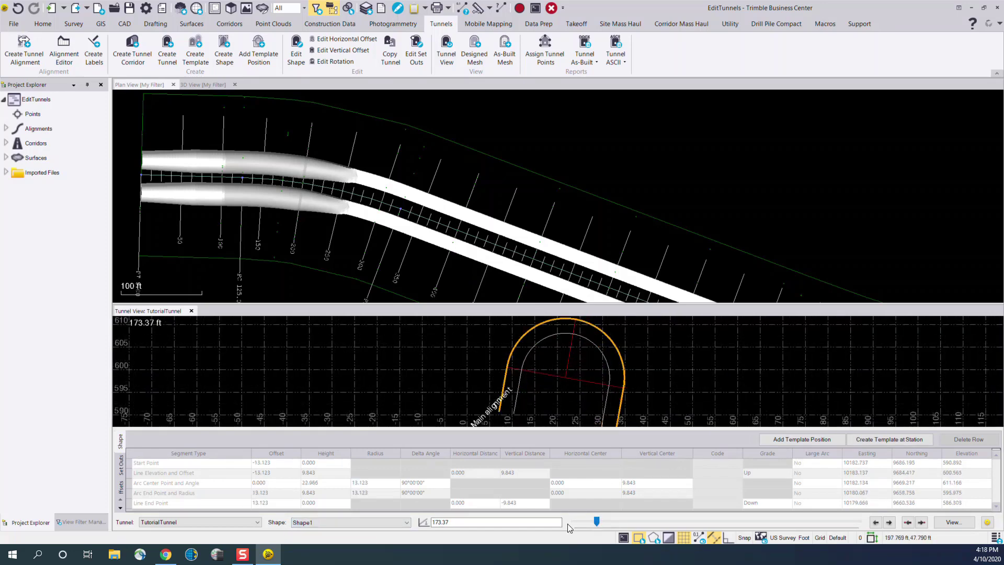
# Jump the cross-section to station 100 and enlarge the cross-section pane
pyautogui.moveTo(558, 523); pyautogui.dragTo(435, 523)
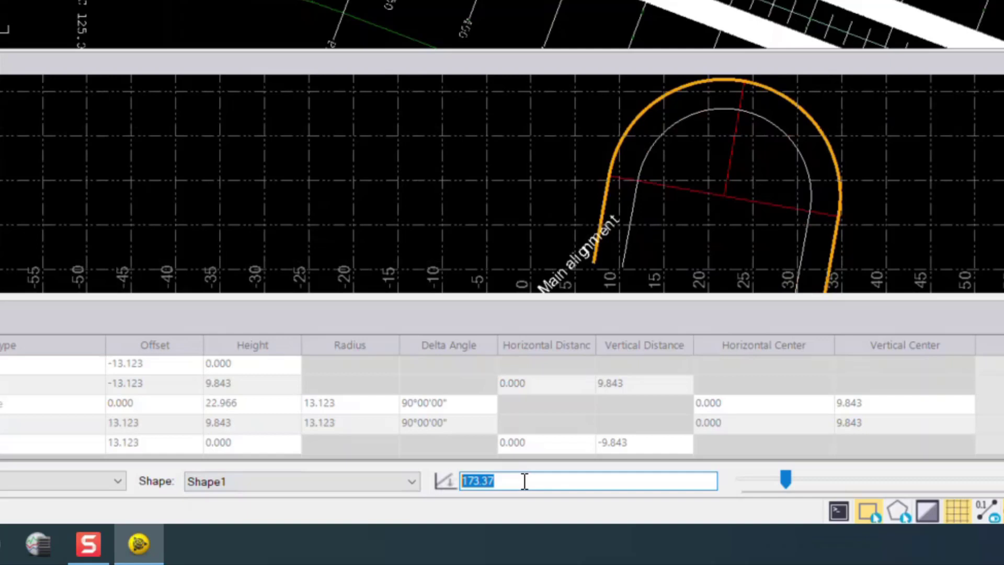
pyautogui.write('100')
pyautogui.press('Return')
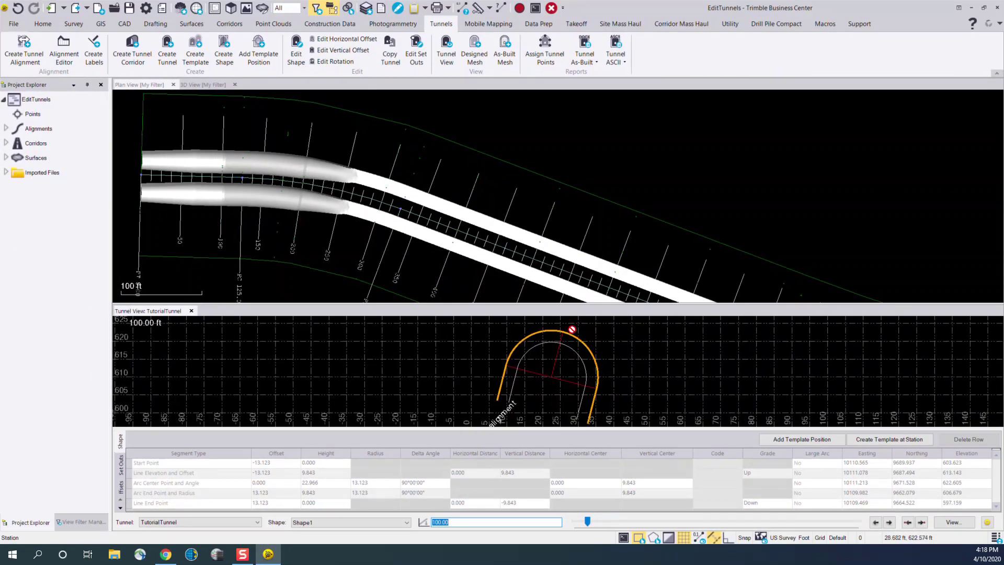
pyautogui.moveTo(565, 306); pyautogui.dragTo(542, 229)
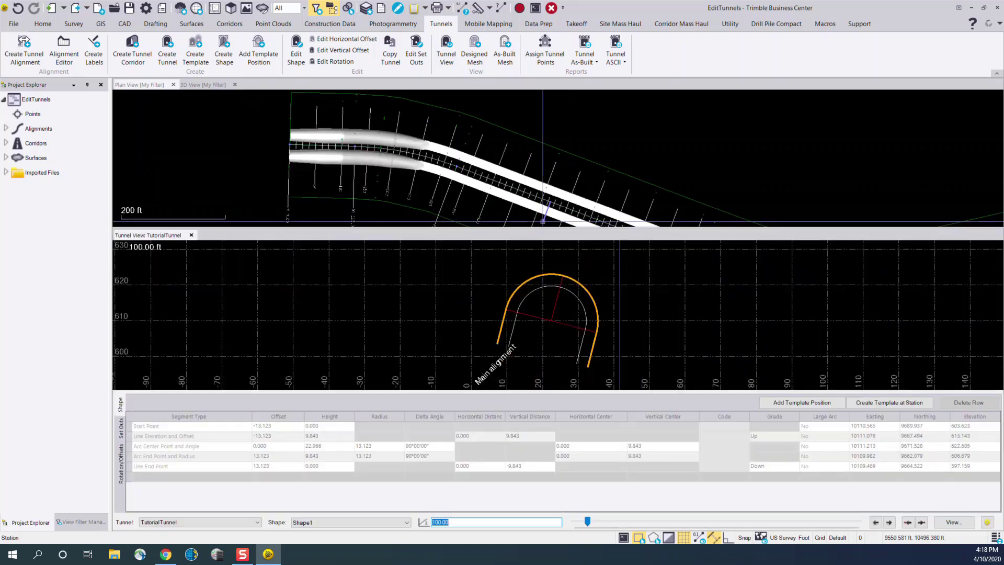
pyautogui.scroll(-3, 614, 188)
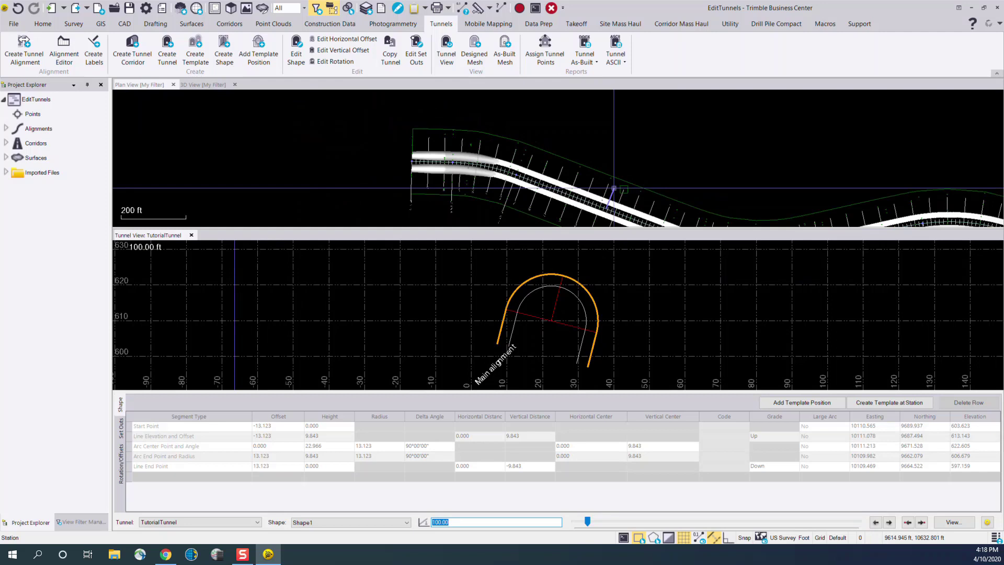
pyautogui.scroll(-5, 613, 188)
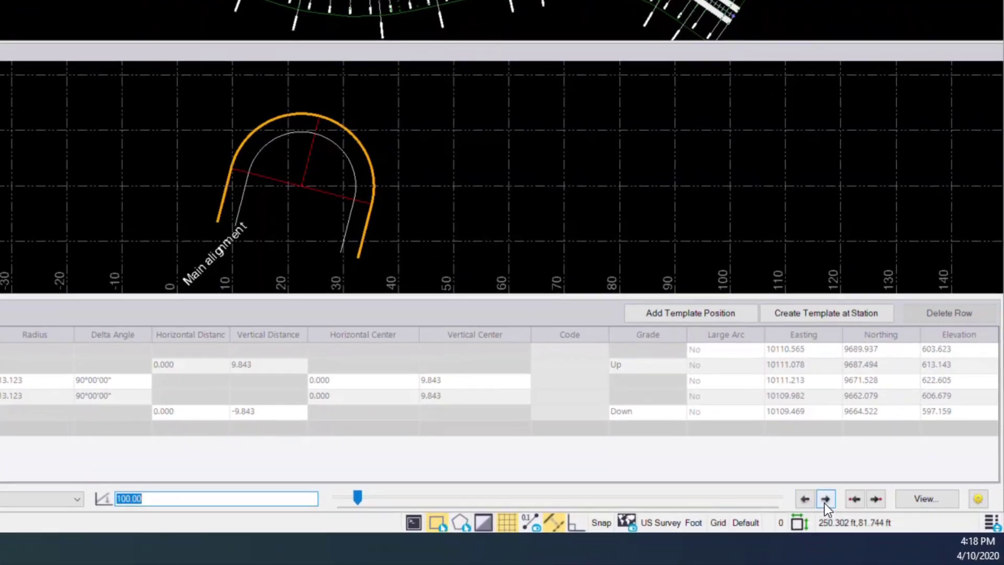
# Step the cross-section station by station to 182.02 and bring up View Roads and Tunnels
pyautogui.click(824, 502)
pyautogui.click(824, 501)
pyautogui.click(825, 501)
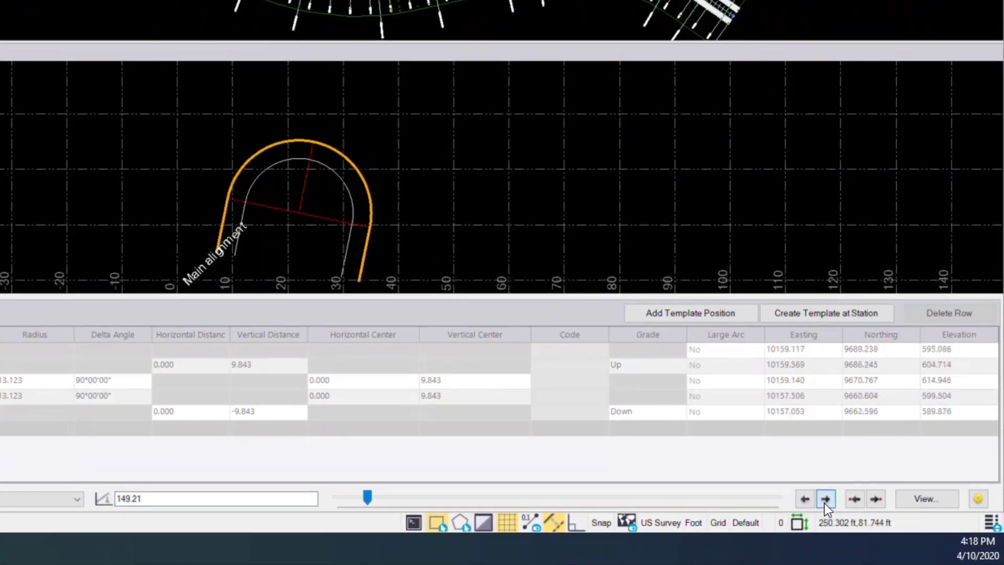
pyautogui.click(825, 502)
pyautogui.click(824, 502)
pyautogui.click(825, 502)
pyautogui.click(825, 502)
pyautogui.click(825, 502)
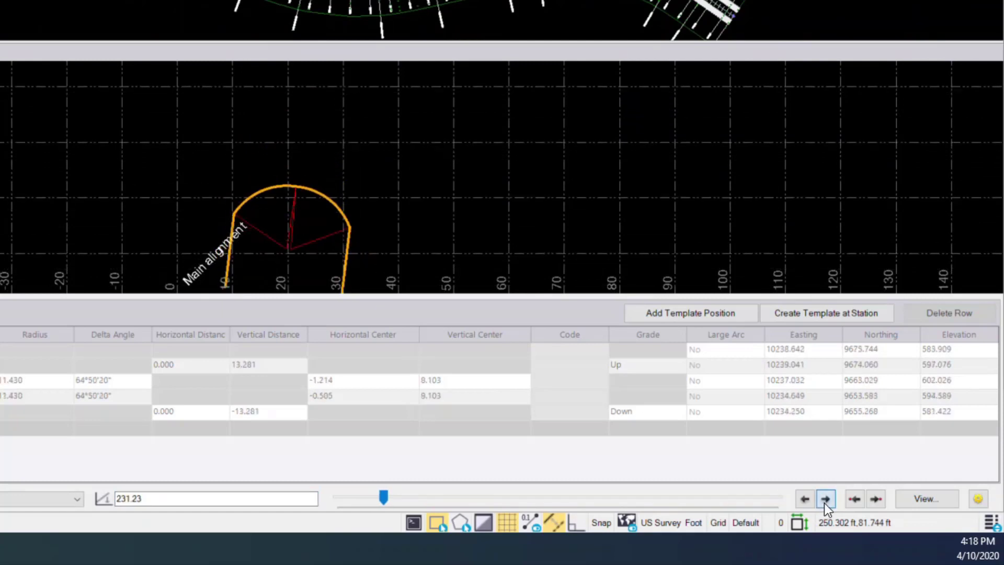
pyautogui.click(824, 502)
pyautogui.click(806, 500)
pyautogui.click(805, 500)
pyautogui.click(805, 500)
pyautogui.click(805, 500)
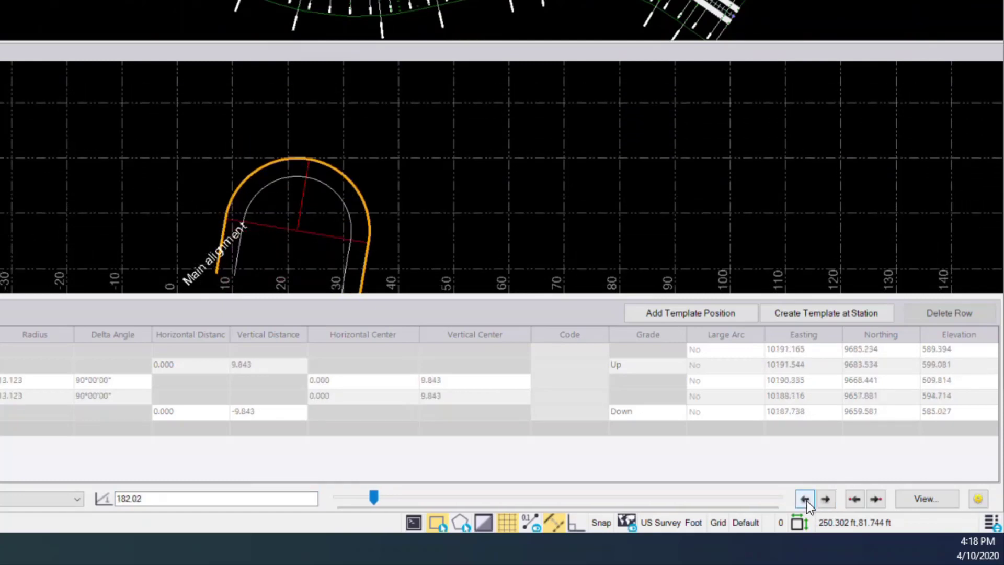
pyautogui.click(919, 498)
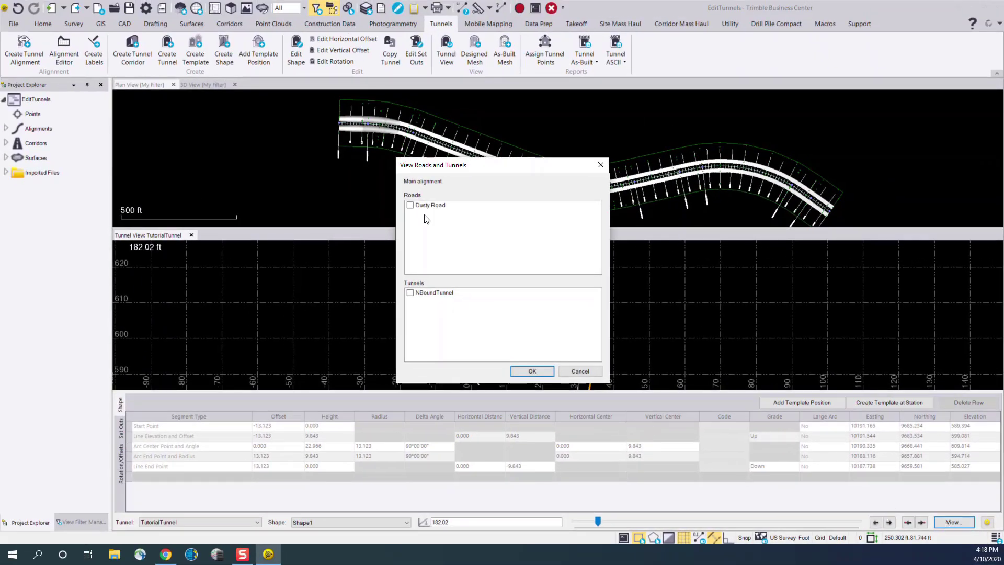
# Tick NBoundTunnel in View Roads and Tunnels to overlay its cross-section
pyautogui.click(410, 292)
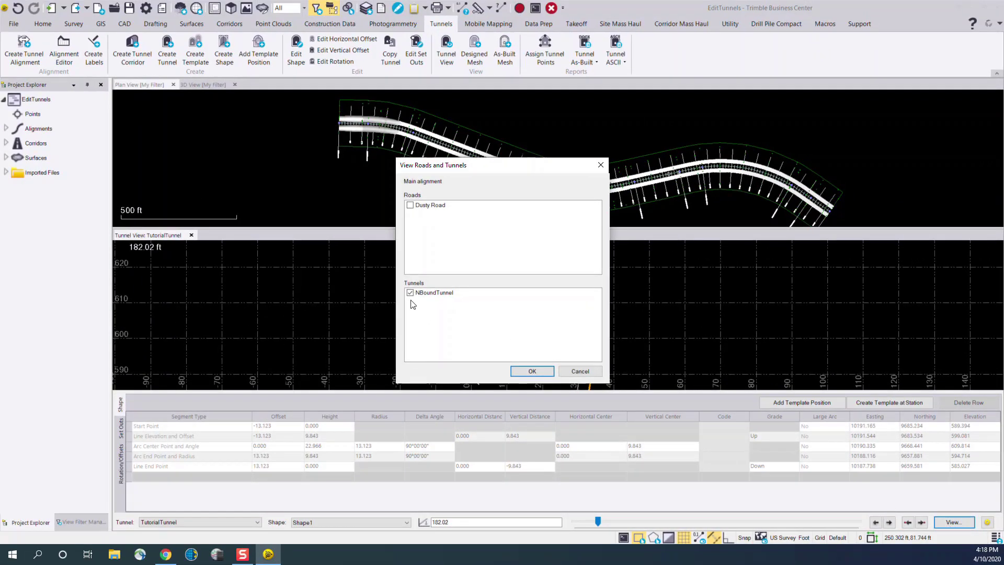
pyautogui.click(529, 371)
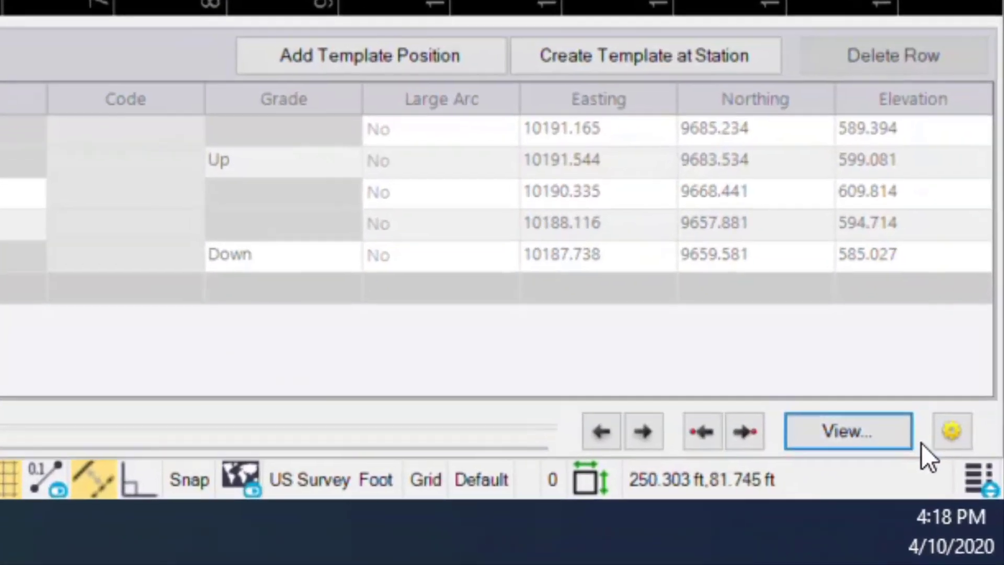
# Set the Tunnel View radius line color to Magenta in Project Settings
pyautogui.click(956, 437)
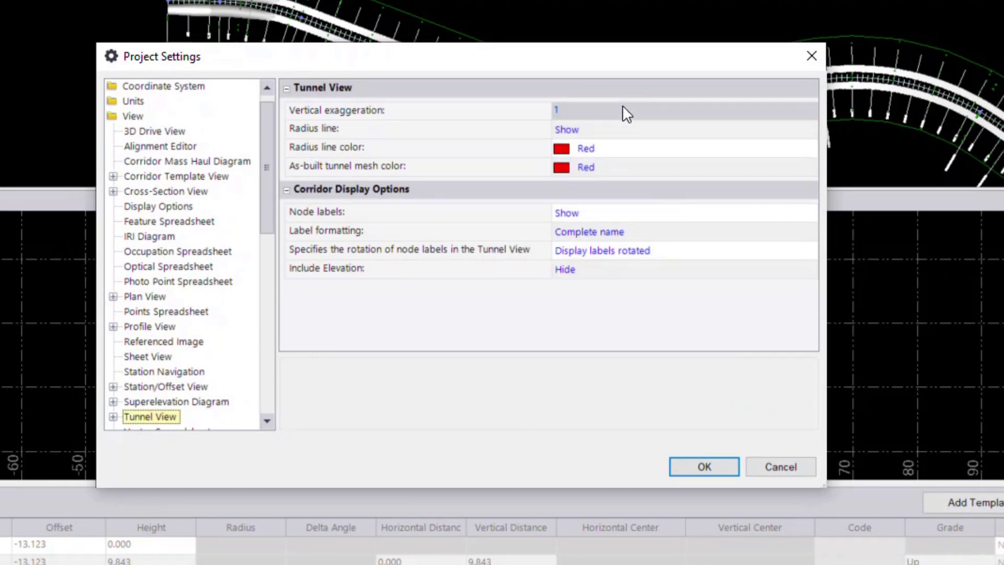
pyautogui.click(630, 154)
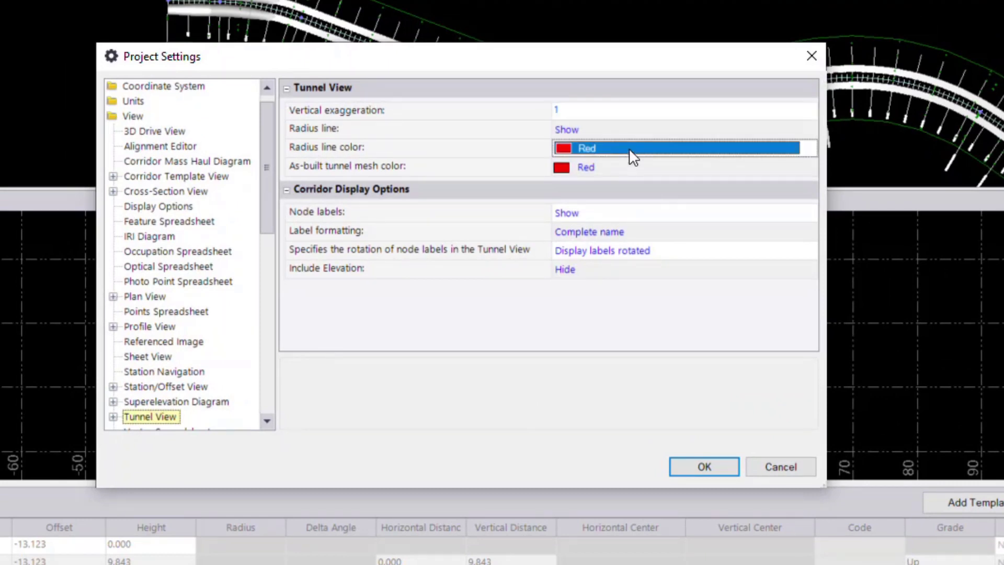
pyautogui.click(632, 156)
pyautogui.click(617, 187)
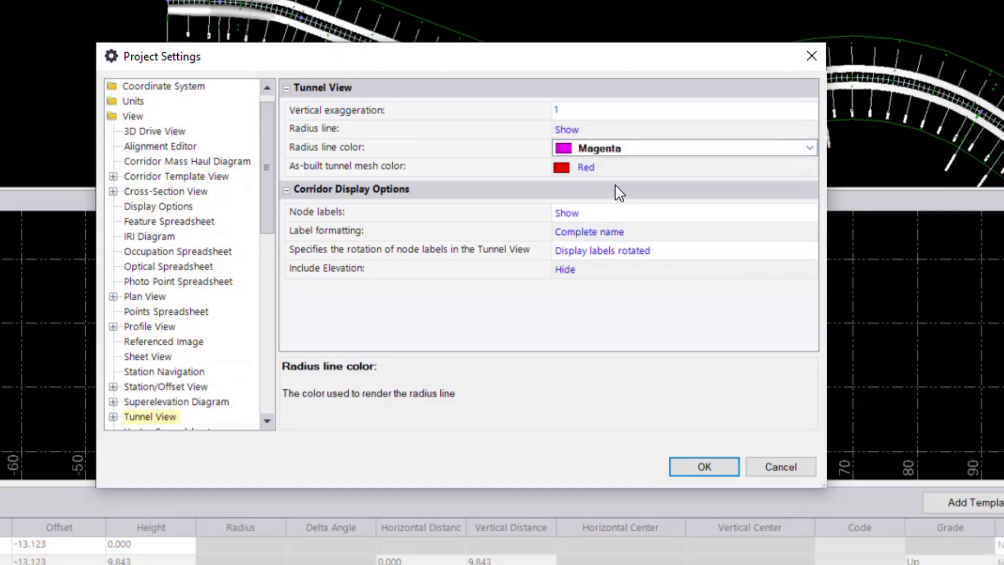
pyautogui.click(614, 184)
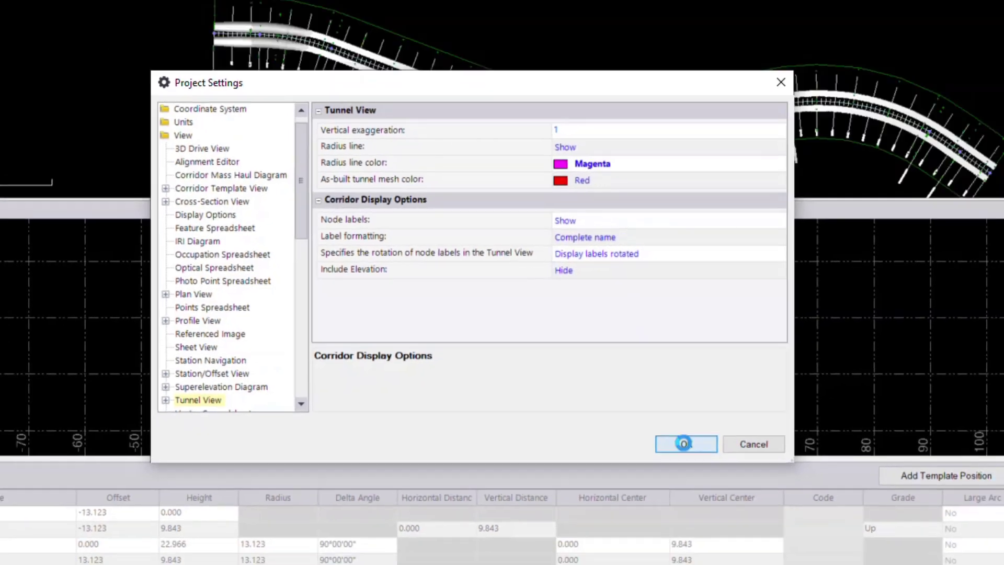
pyautogui.click(701, 465)
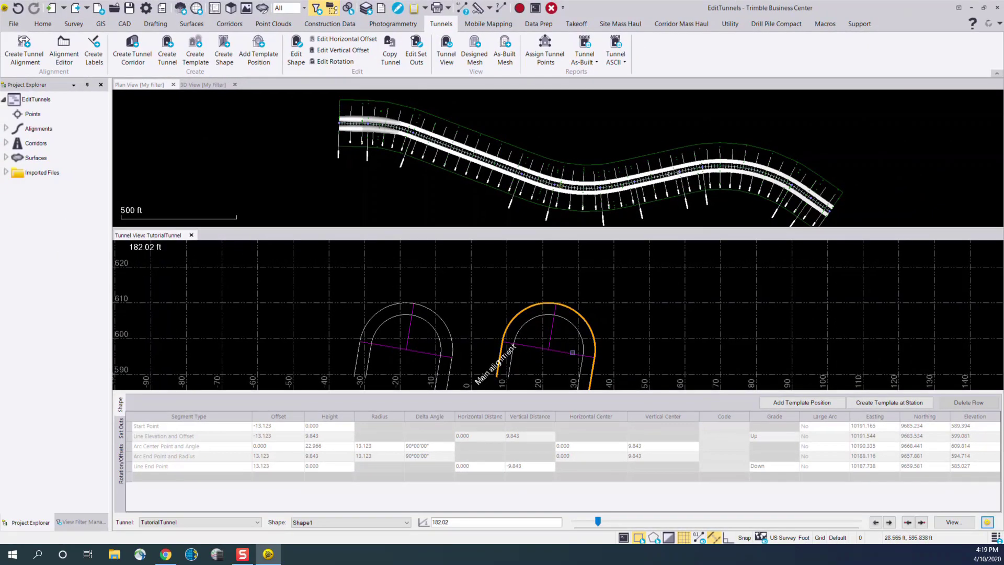
# Pan the cross-sections, cancel the Segment Type choice, and show the empty Set Outs table
pyautogui.moveTo(571, 341); pyautogui.dragTo(580, 302, button='middle')
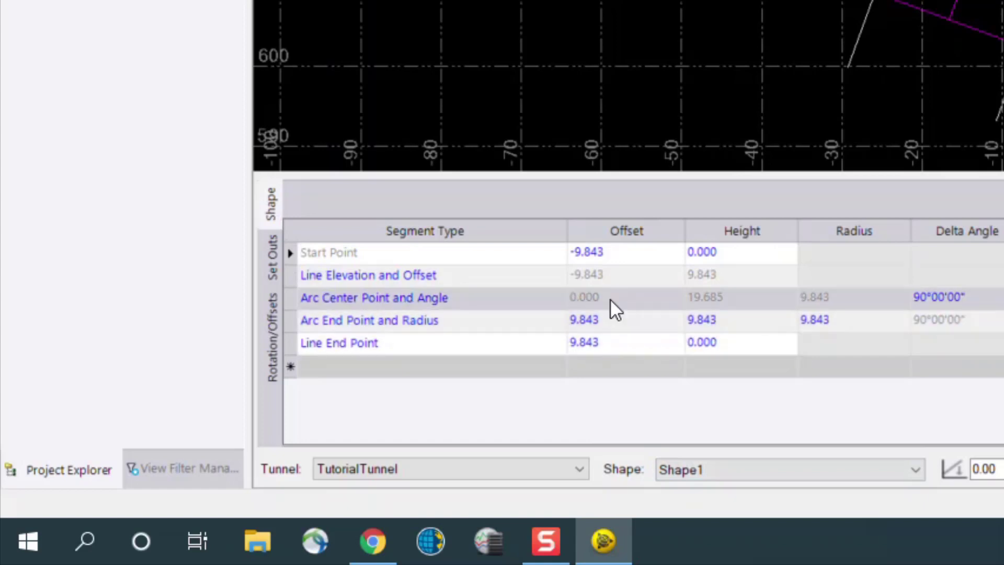
pyautogui.click(344, 366)
pyautogui.click(333, 368)
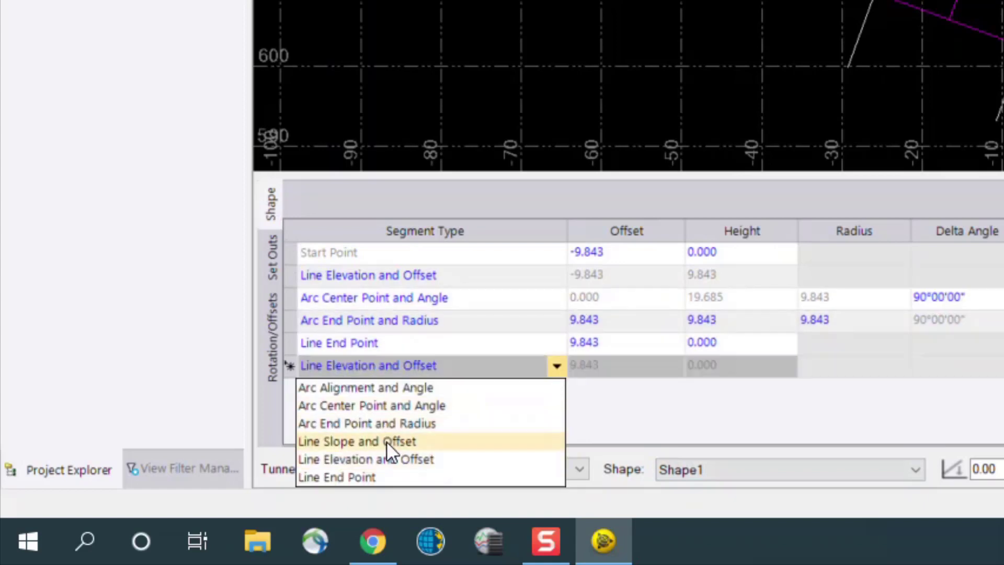
pyautogui.click(271, 256)
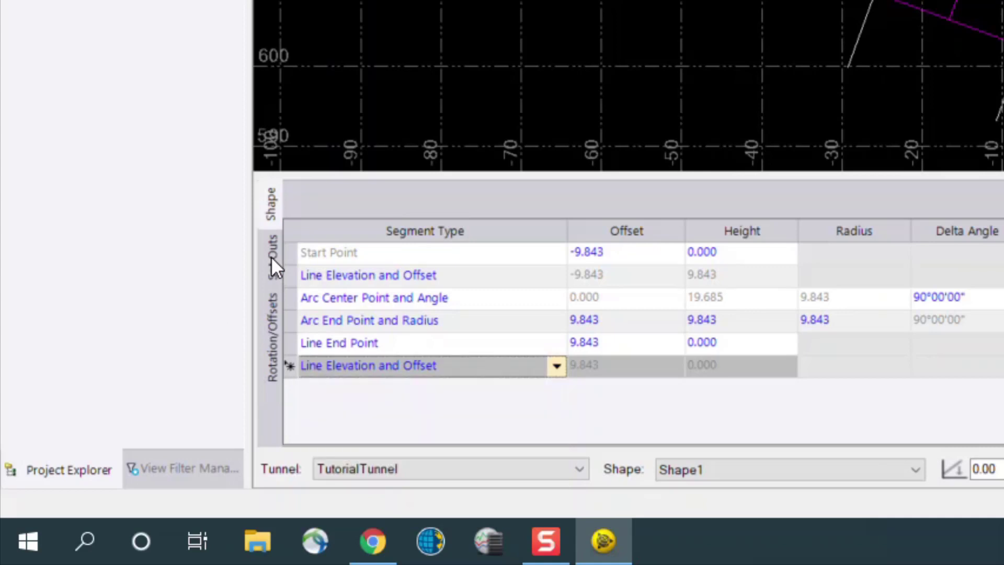
pyautogui.click(271, 256)
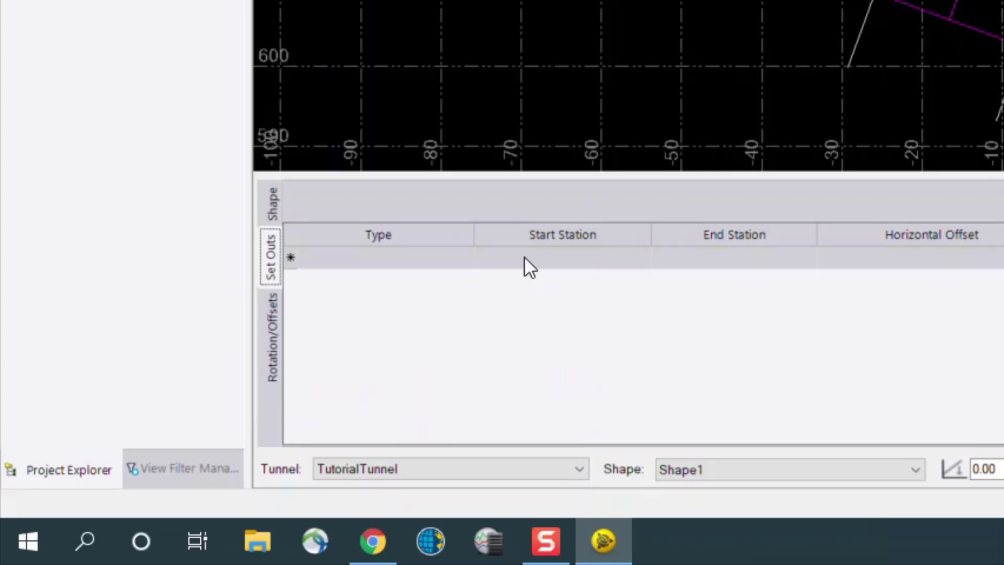
# Add a BlastHole set-out from station 0 to 100 with offsets -5 horizontal, 10 vertical
pyautogui.click(443, 259)
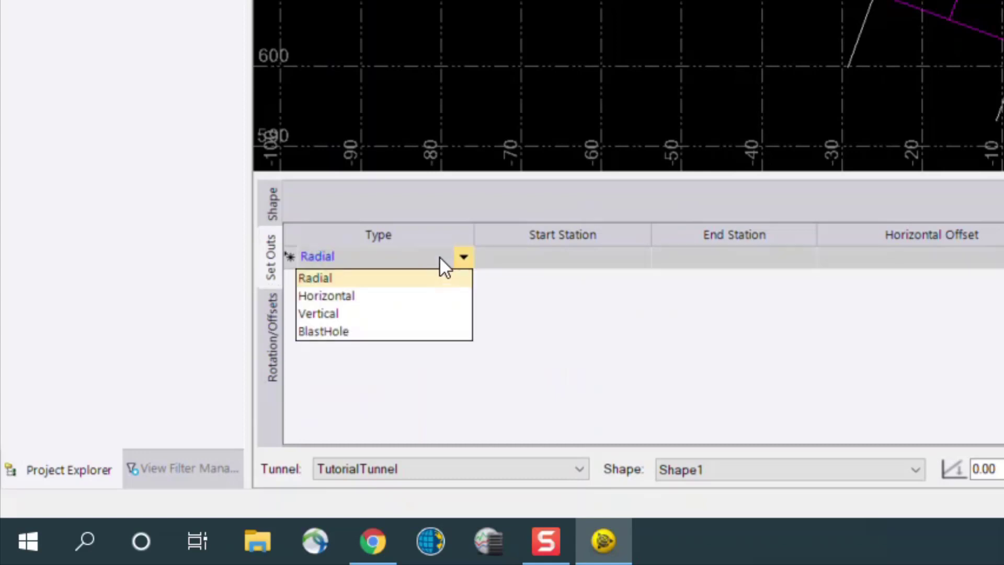
pyautogui.click(403, 330)
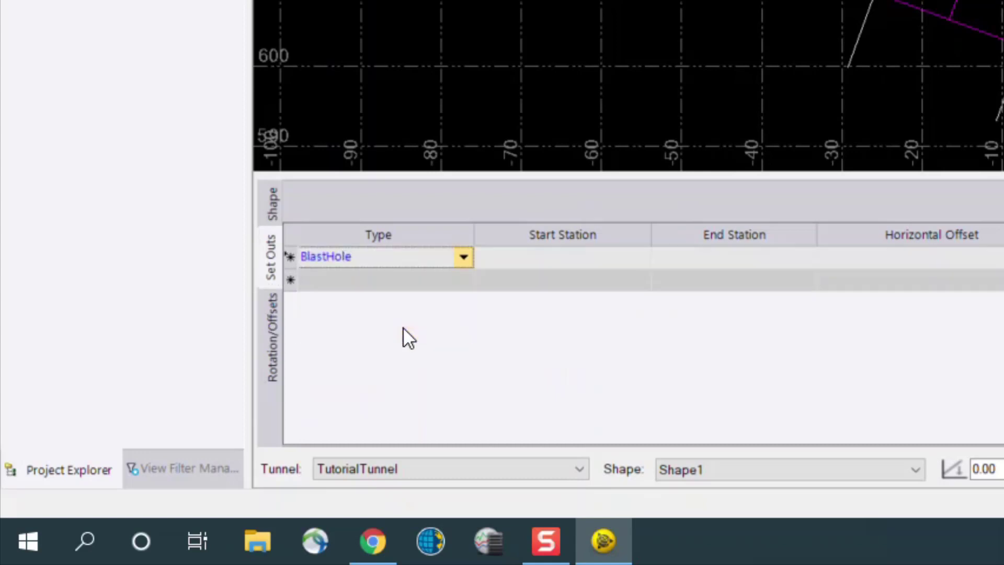
pyautogui.click(554, 255)
pyautogui.write('0')
pyautogui.press('Tab')
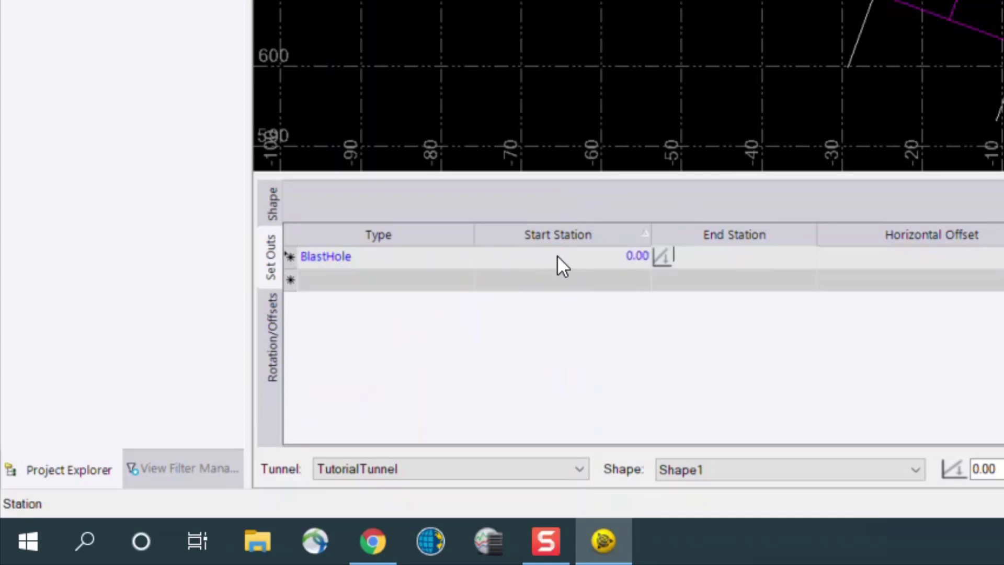
pyautogui.write('100')
pyautogui.press('Tab')
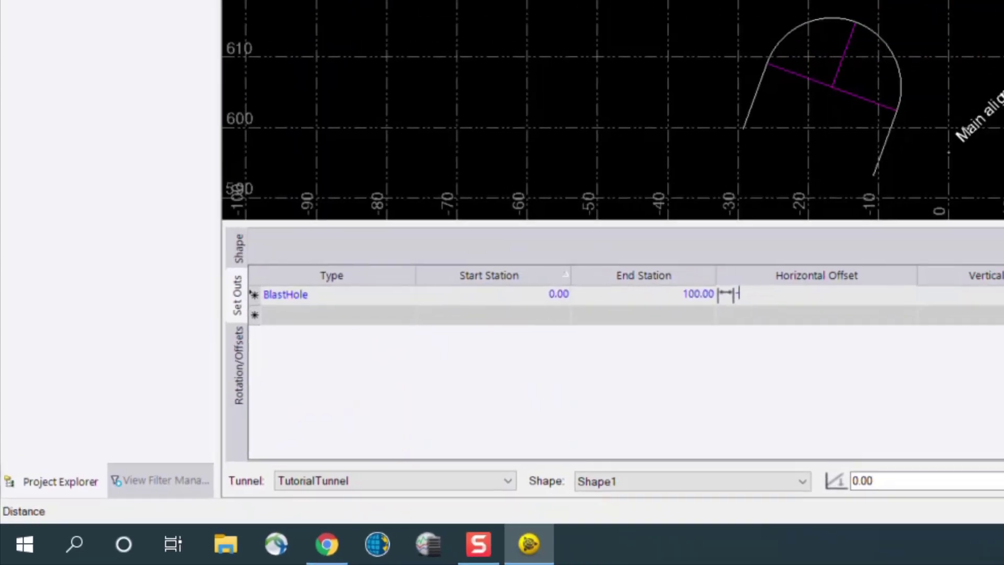
pyautogui.write('-5')
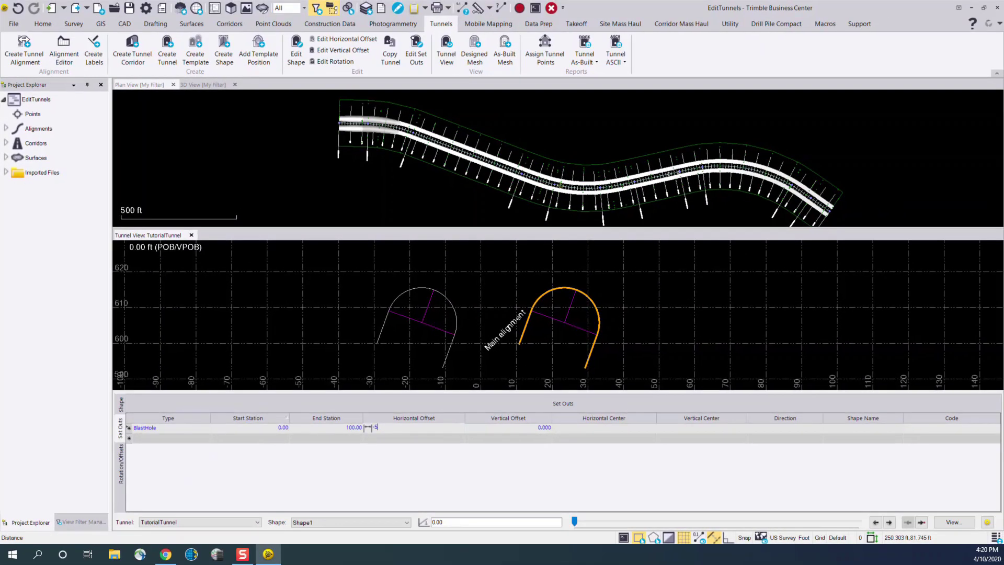
pyautogui.press('Tab')
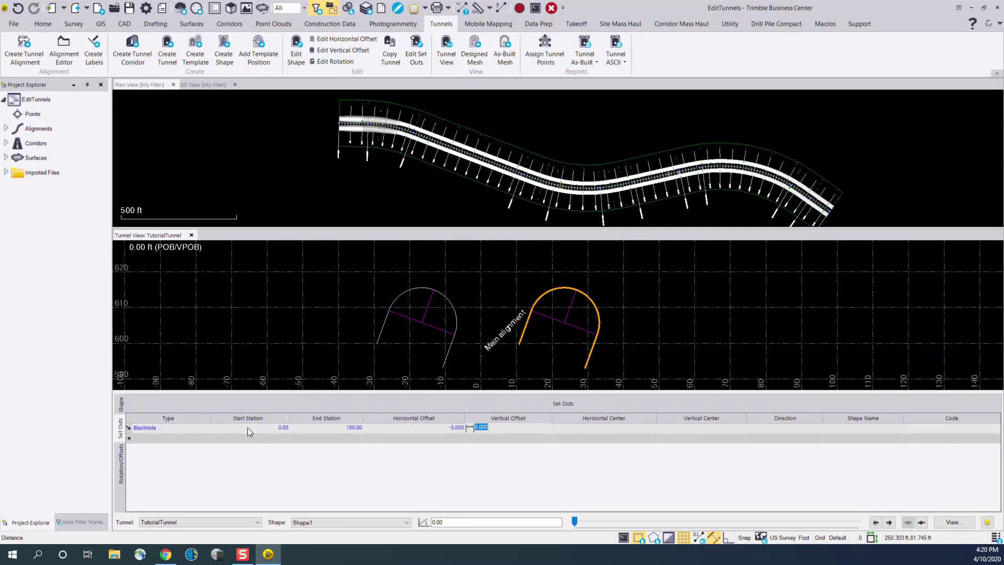
pyautogui.write('10')
pyautogui.press('Return')
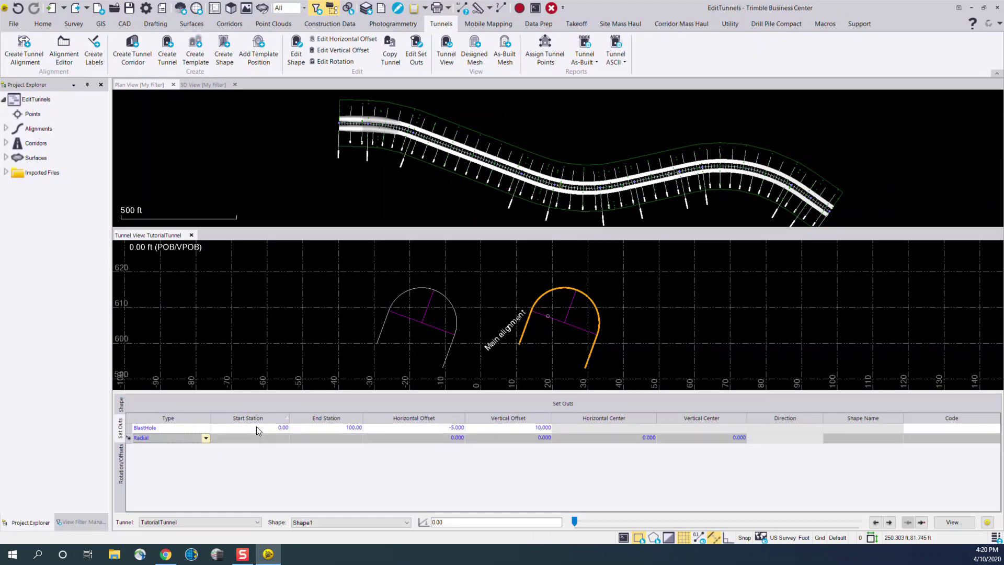
pyautogui.scroll(3, 545, 316)
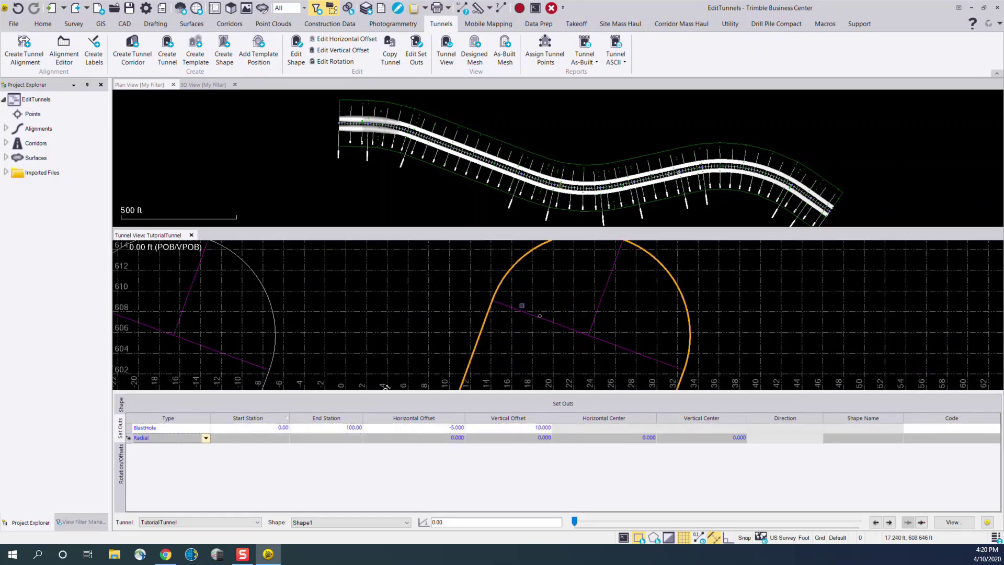
pyautogui.scroll(1, 537, 314)
pyautogui.scroll(-1, 537, 314)
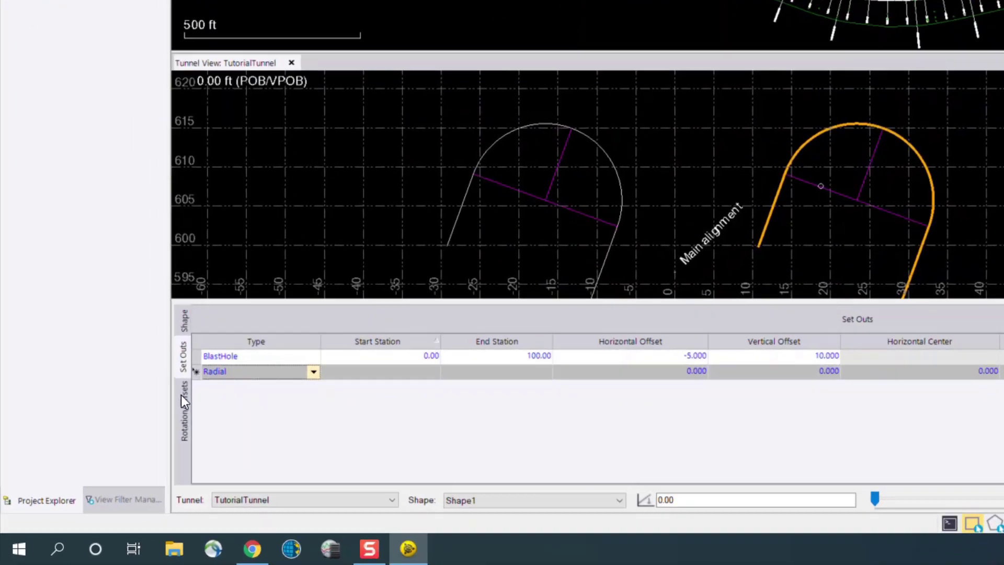
# Change the horizontal offset at station 0.00 from 20.000 to 25.000
pyautogui.click(122, 456)
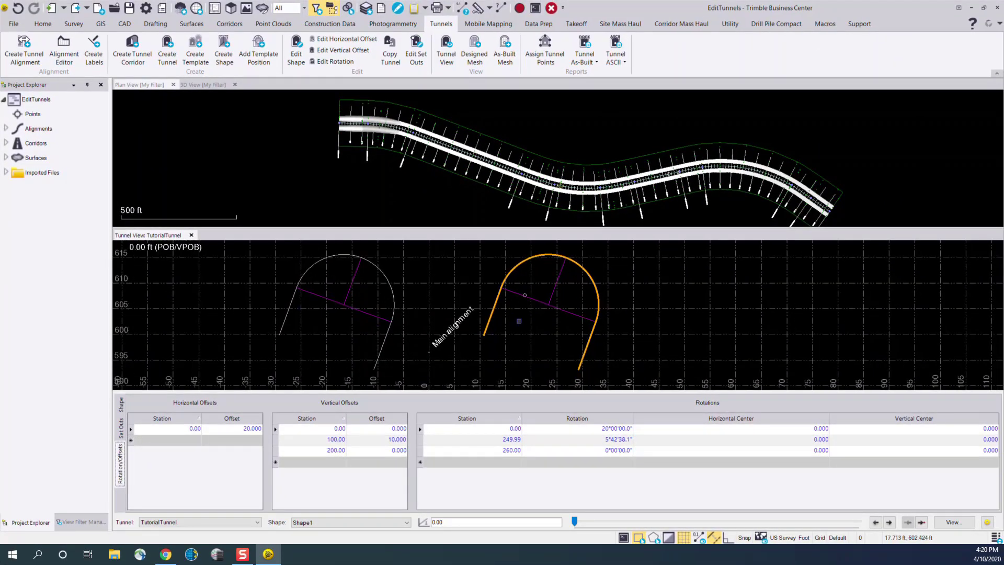
pyautogui.click(245, 428)
pyautogui.moveTo(231, 428); pyautogui.dragTo(218, 429)
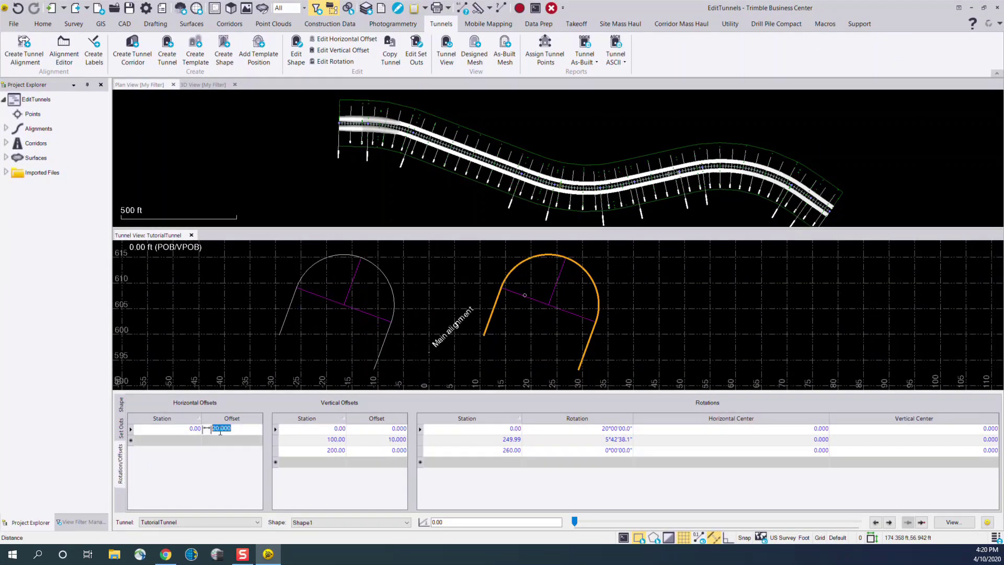
pyautogui.write('25')
pyautogui.press('Return')
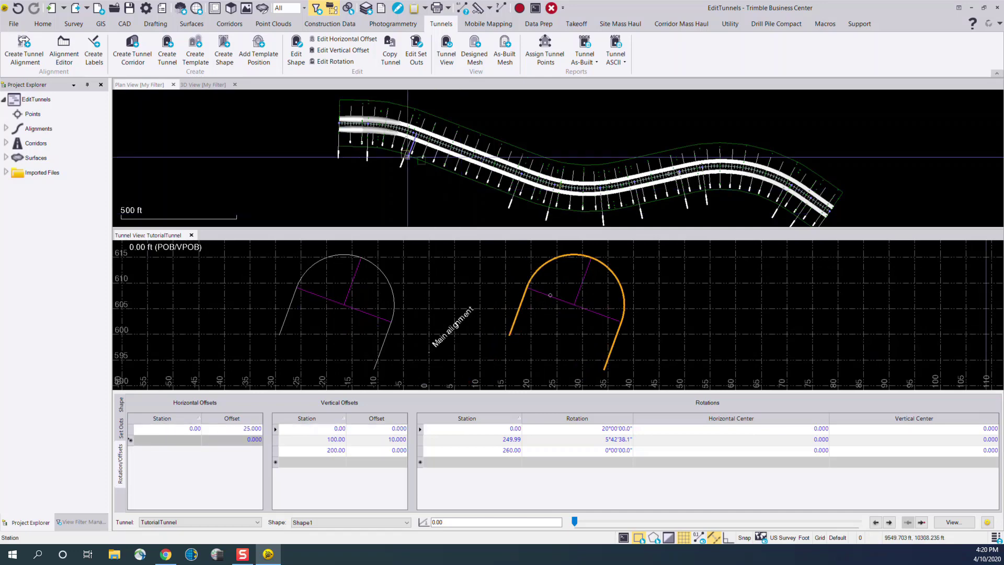
pyautogui.scroll(5, 390, 130)
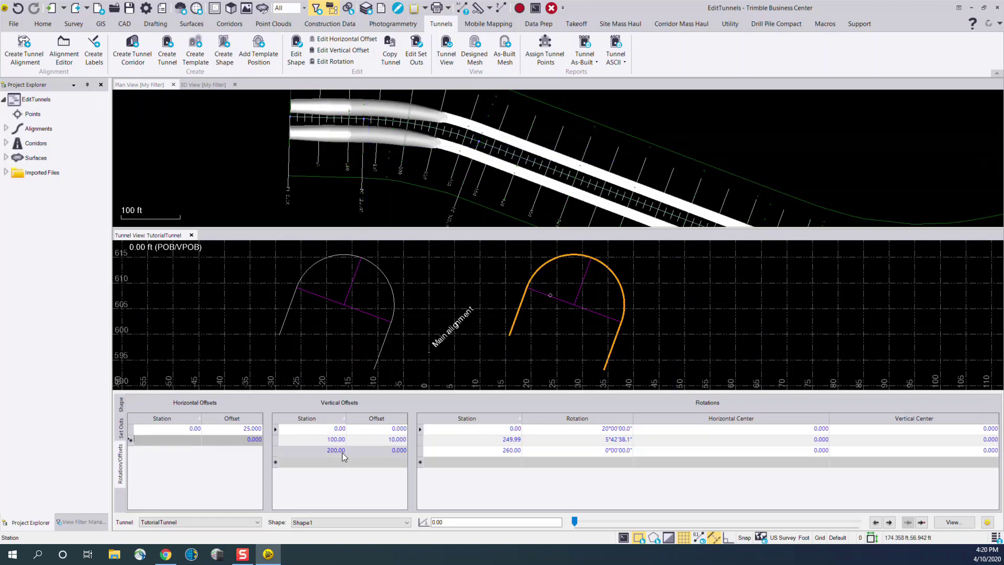
# Change the first vertical offset from 0.000 to 5.000
pyautogui.click(387, 427)
pyautogui.moveTo(400, 429); pyautogui.dragTo(354, 429)
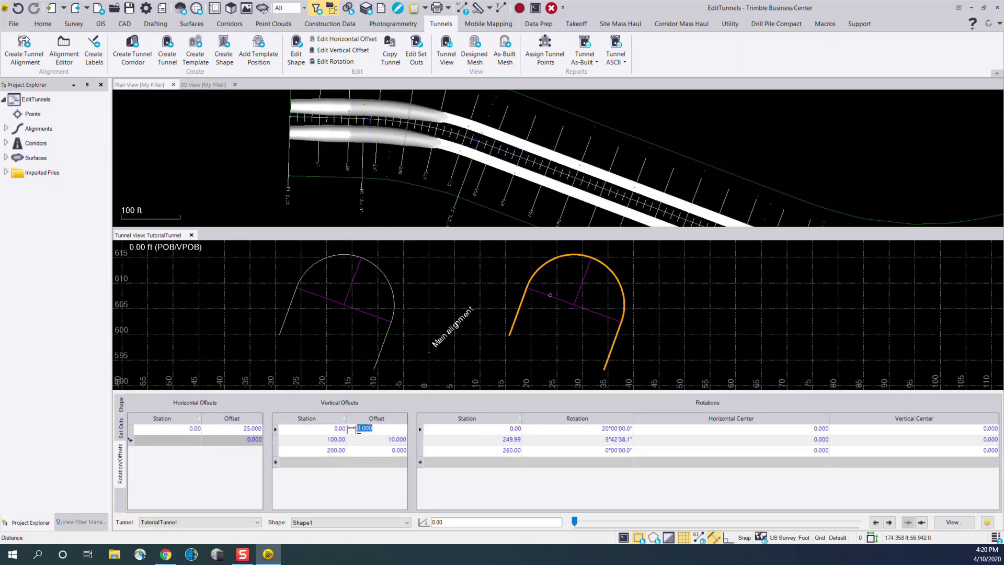
pyautogui.write('5')
pyautogui.press('Return')
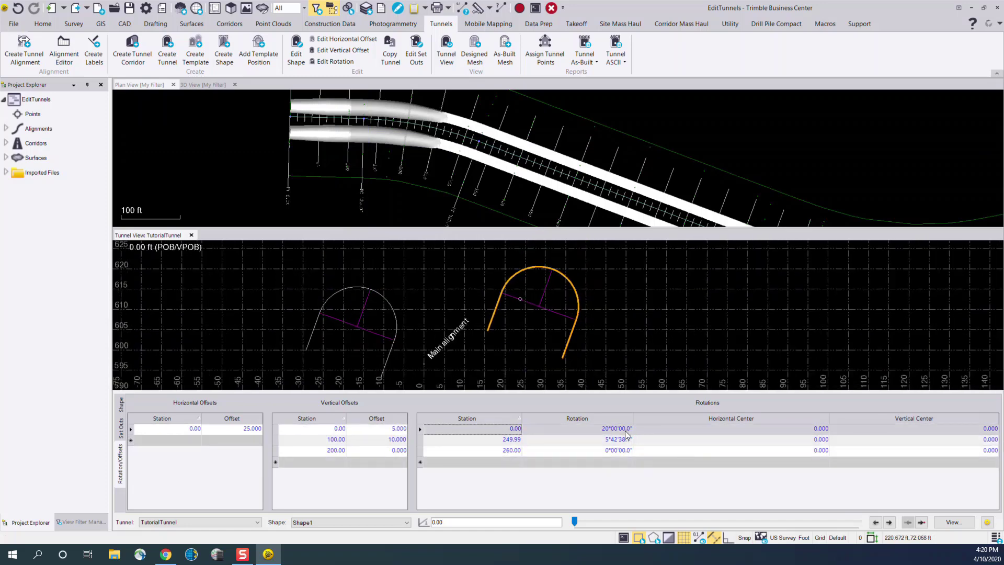
# Set the rotation at station 0.00 to 10° and return to Shape1's segment table
pyautogui.click(575, 428)
pyautogui.write('1')
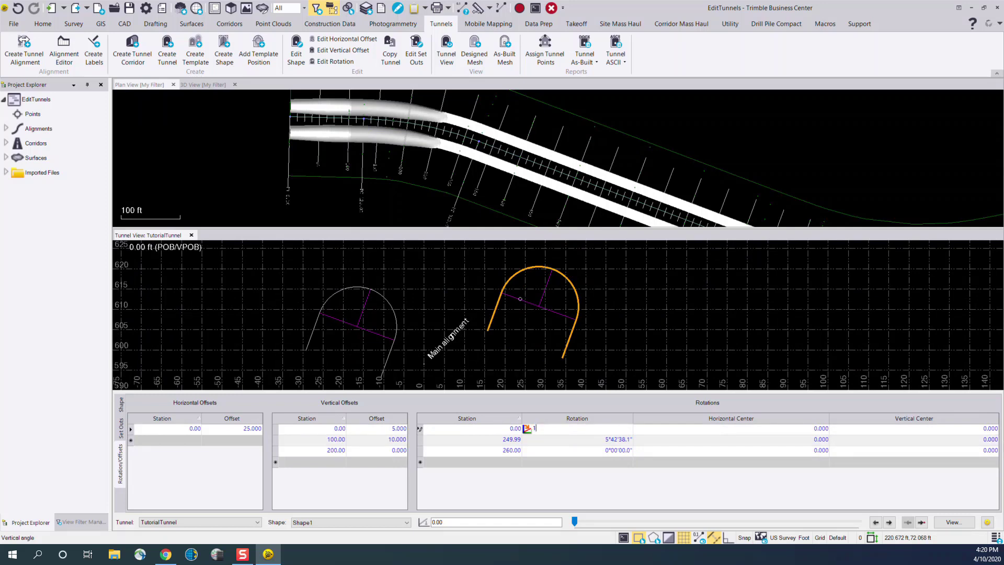
pyautogui.write('0')
pyautogui.press('Tab')
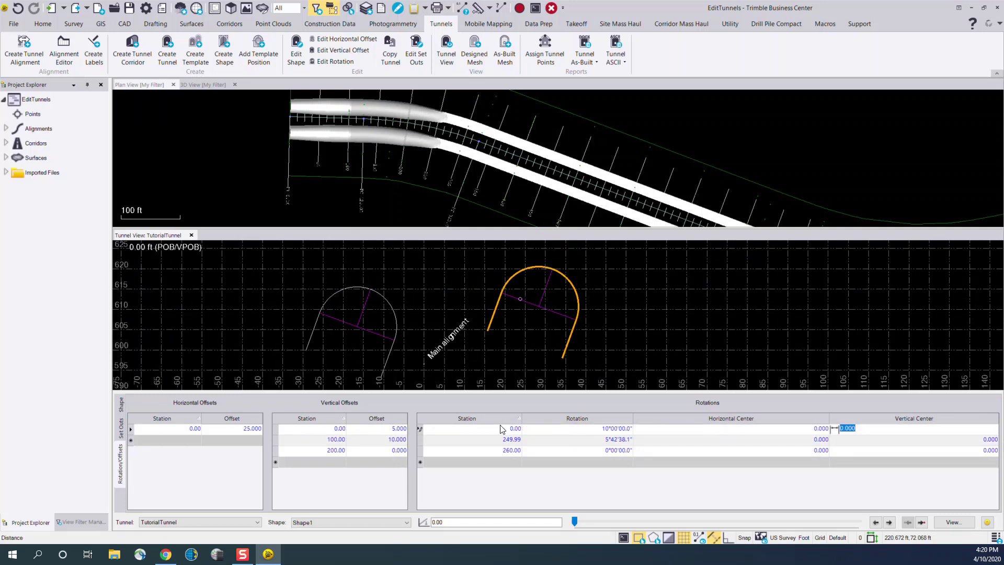
pyautogui.click(121, 405)
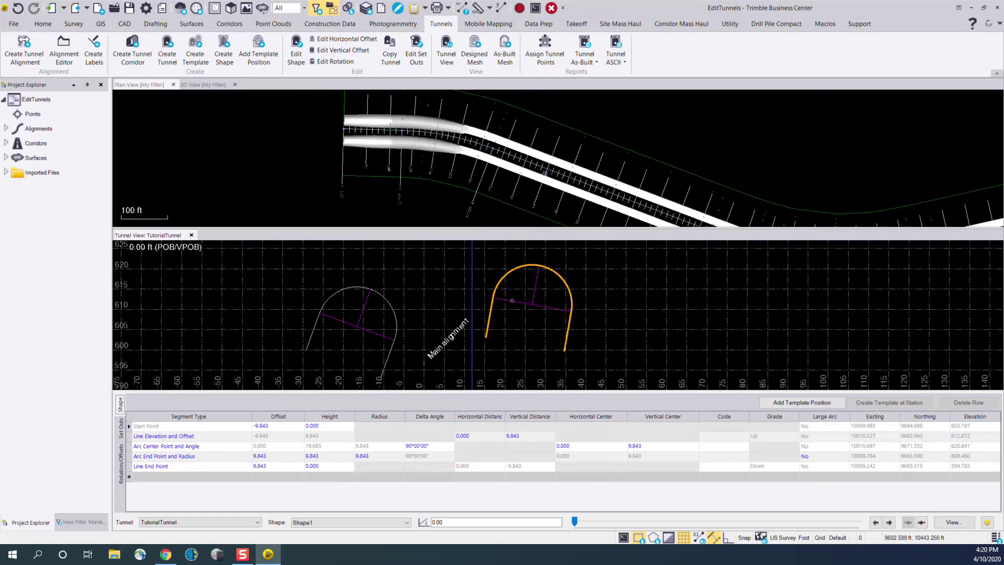
# Pick the alignment at station 1850.00 in the plan to show the rectangular section
pyautogui.scroll(-2, 657, 152)
pyautogui.moveTo(657, 152); pyautogui.dragTo(350, 130, button='middle')
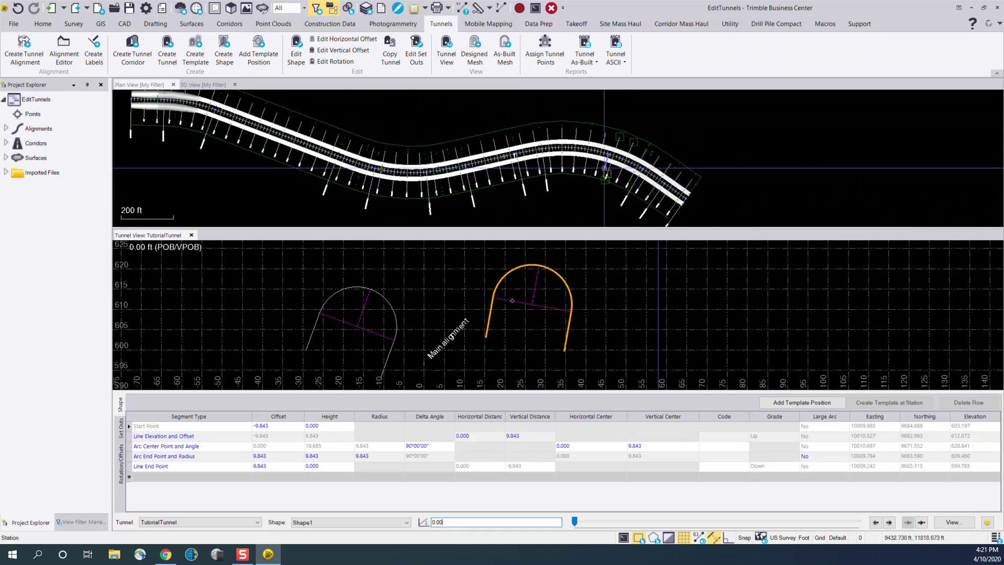
pyautogui.scroll(2, 607, 132)
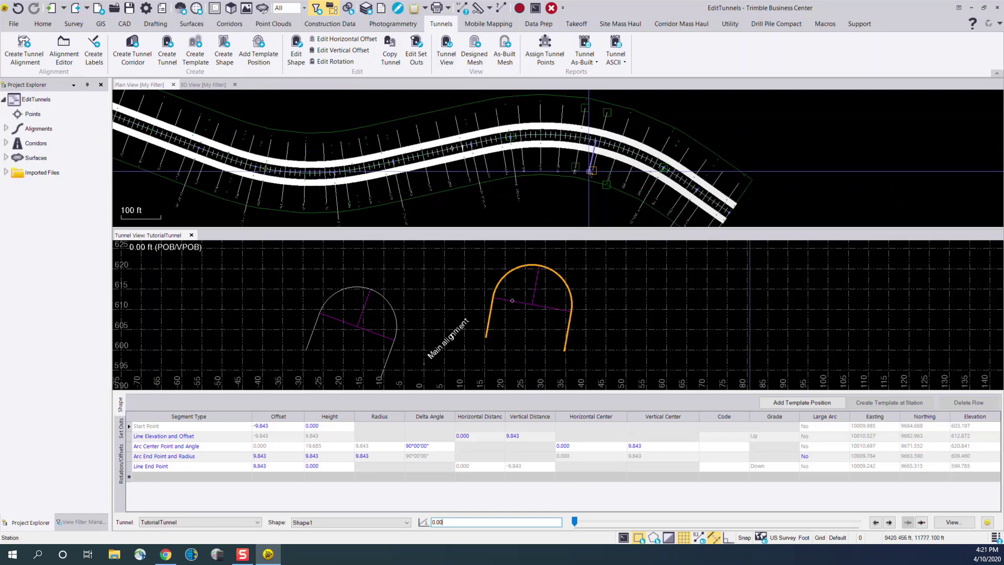
pyautogui.click(589, 171)
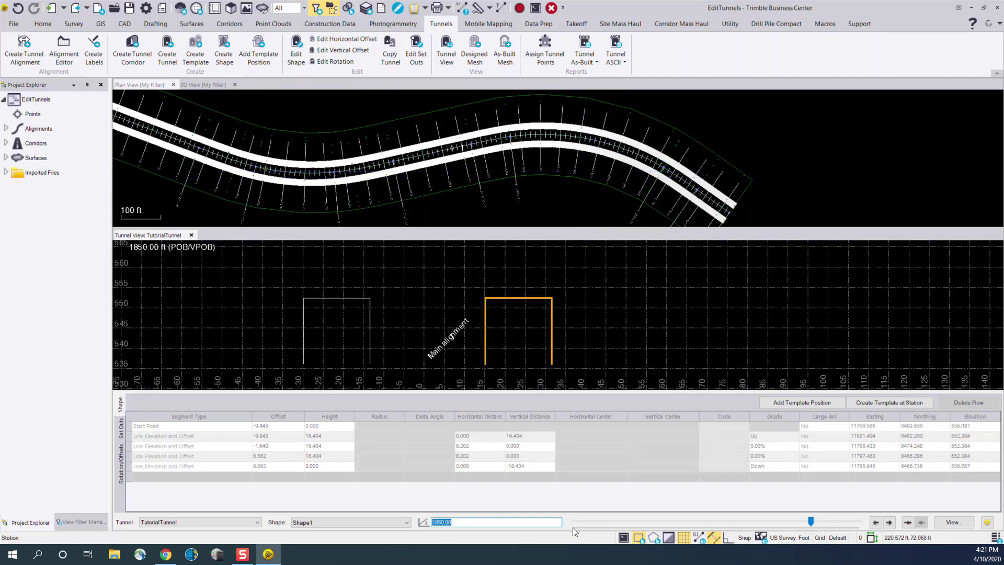
# Add a TutorialTunnel template position using Template1 at station 1850
pyautogui.click(773, 403)
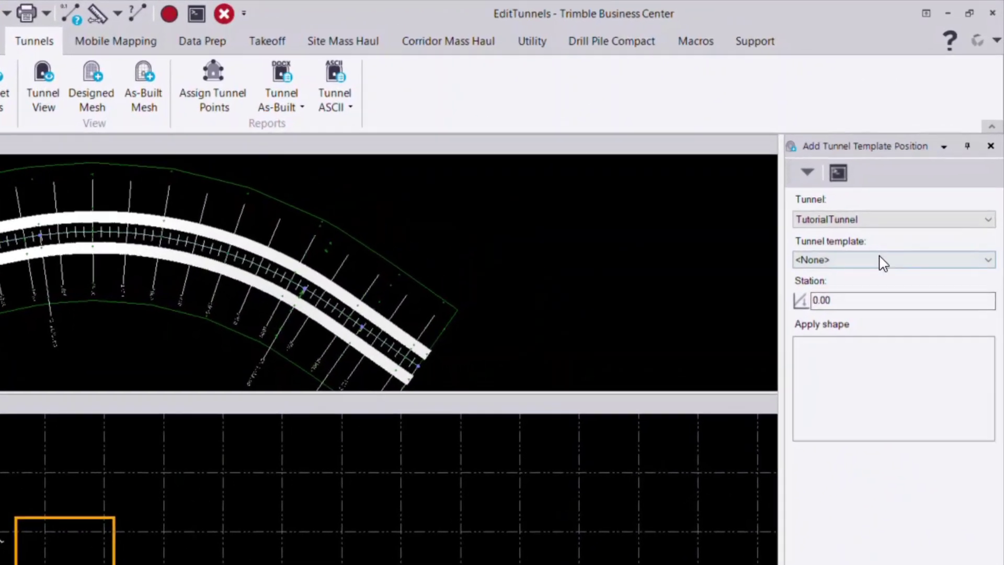
pyautogui.click(930, 156)
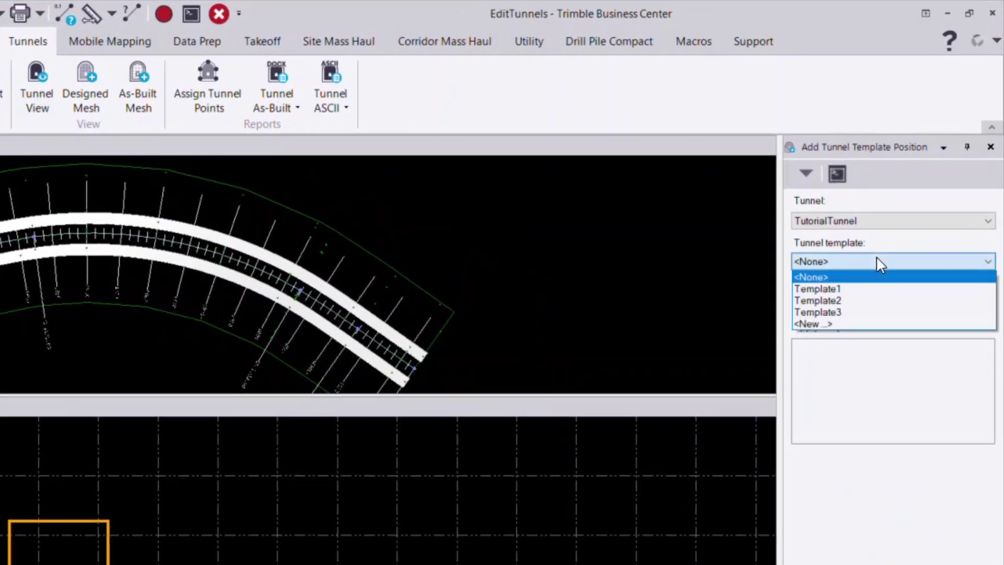
pyautogui.click(854, 290)
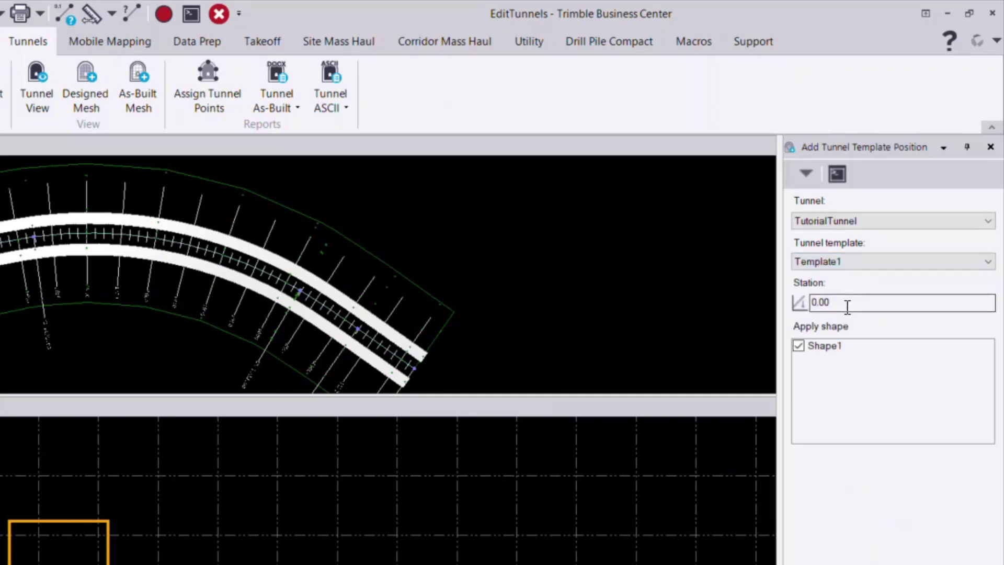
pyautogui.moveTo(847, 307); pyautogui.dragTo(791, 304)
pyautogui.write('1')
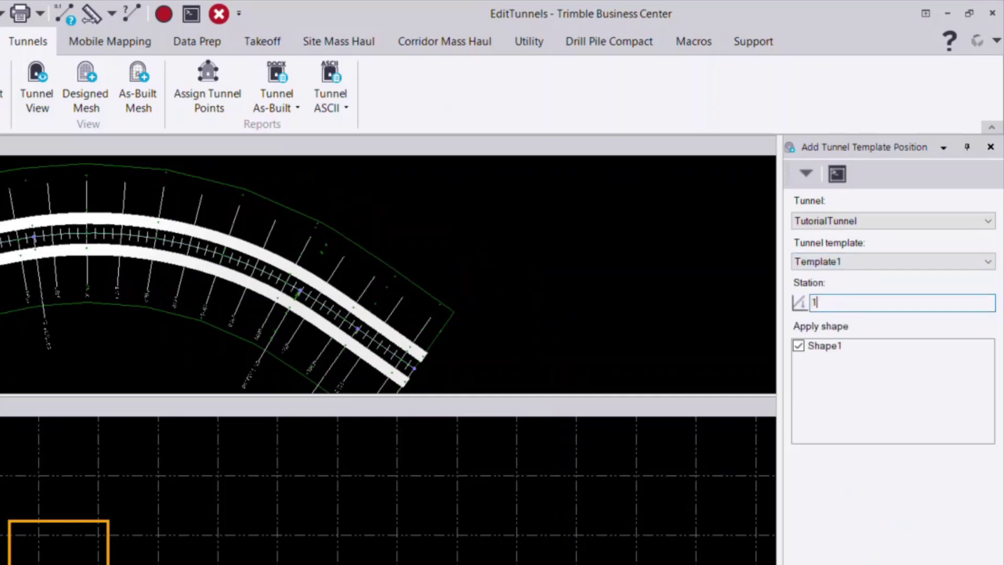
pyautogui.write('850')
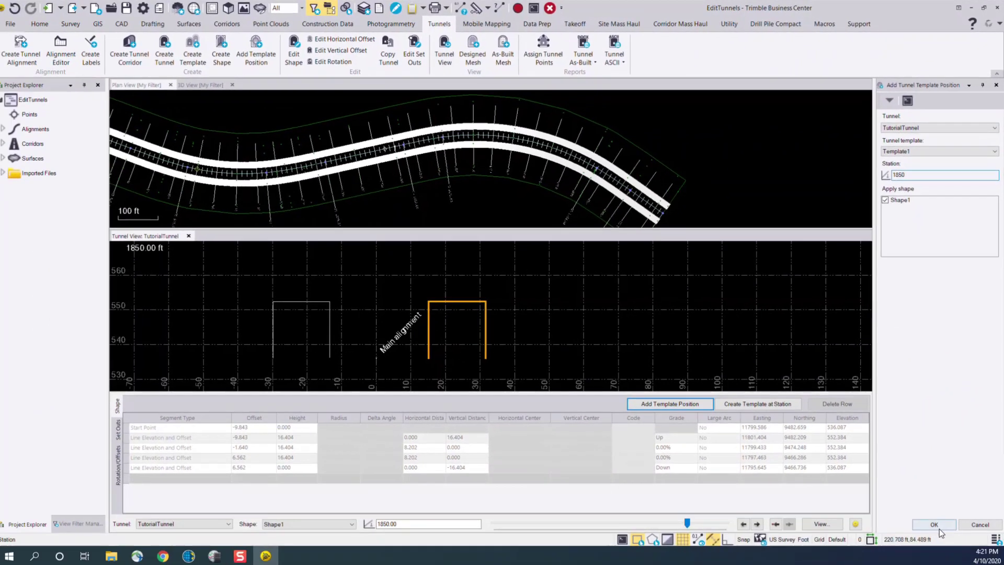
pyautogui.click(939, 528)
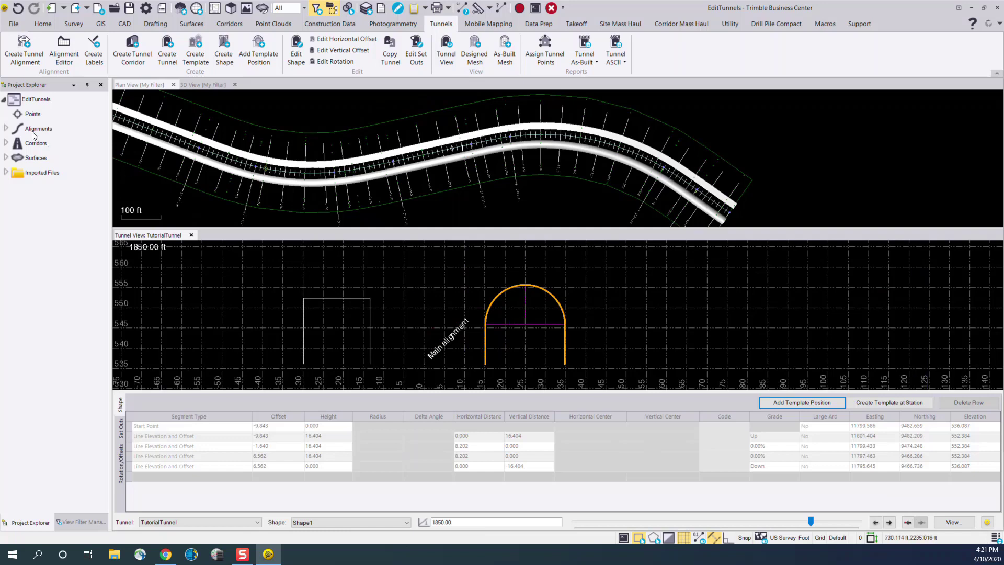
# Show properties of the 1850.00 - Template1 position under TutorialTunnel's Template Positions
pyautogui.click(7, 143)
pyautogui.click(10, 172)
pyautogui.click(13, 201)
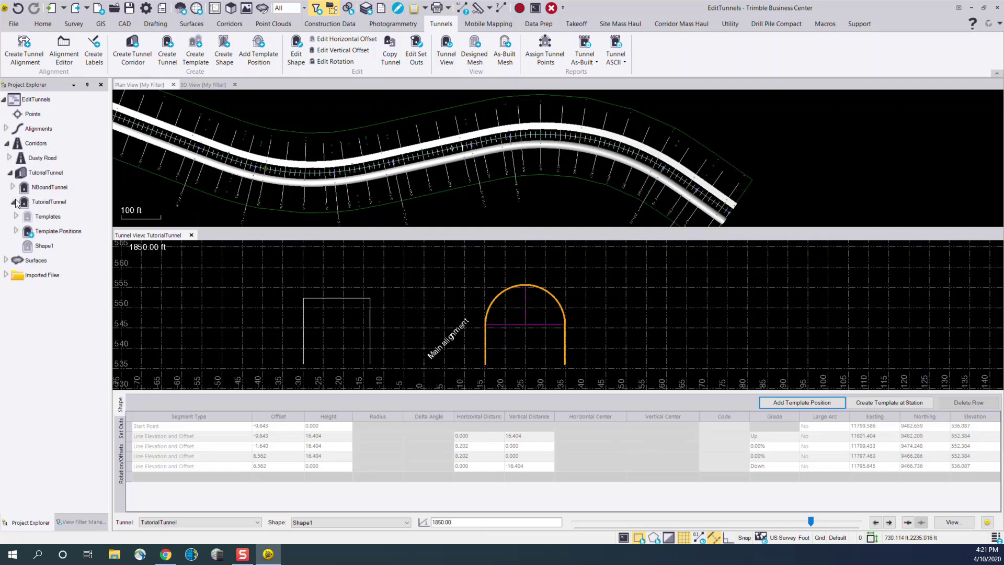
pyautogui.click(16, 230)
pyautogui.click(54, 305)
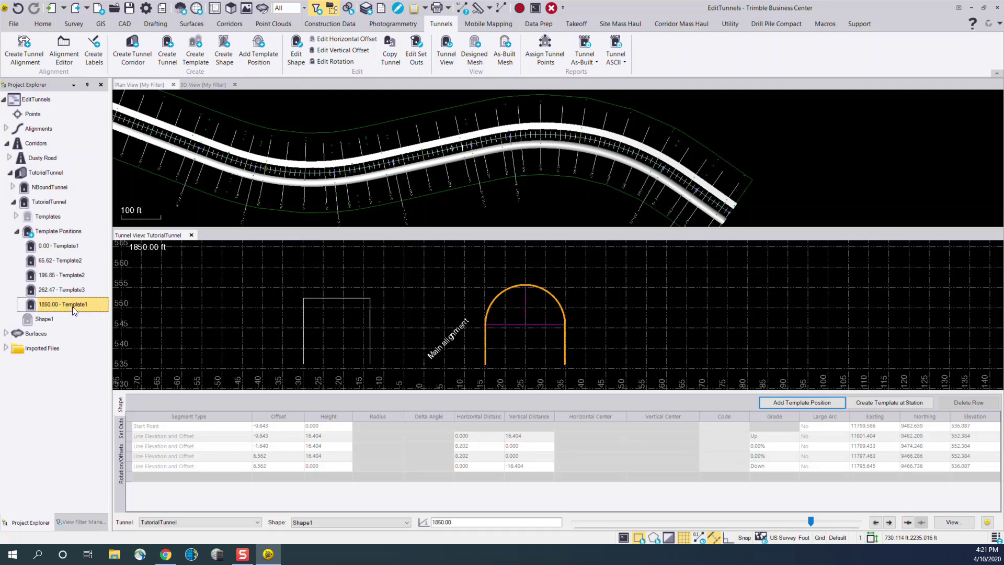
pyautogui.doubleClick(72, 306)
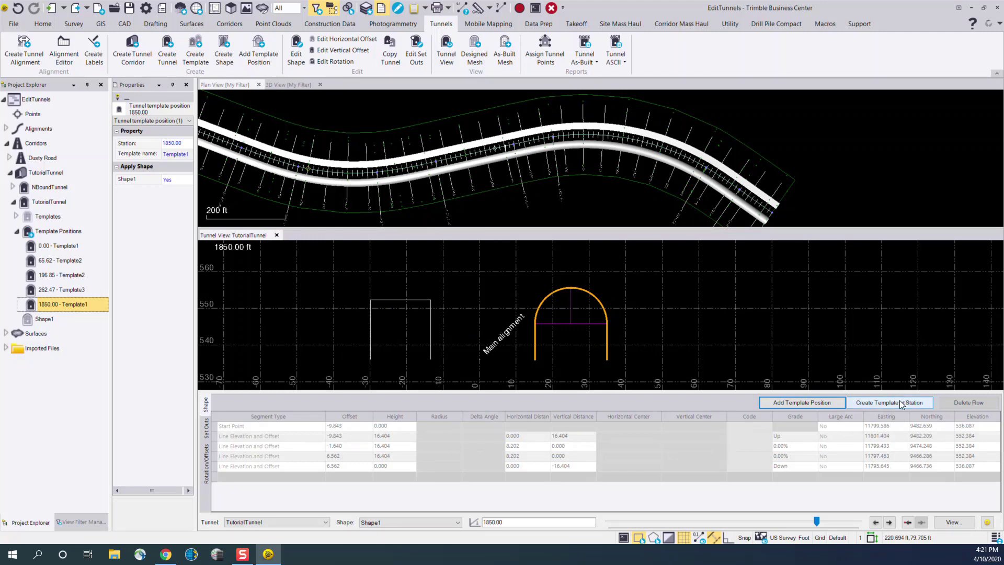
# Create a template position at station 2077.86 from the current shape and select it
pyautogui.moveTo(817, 521); pyautogui.dragTo(843, 521)
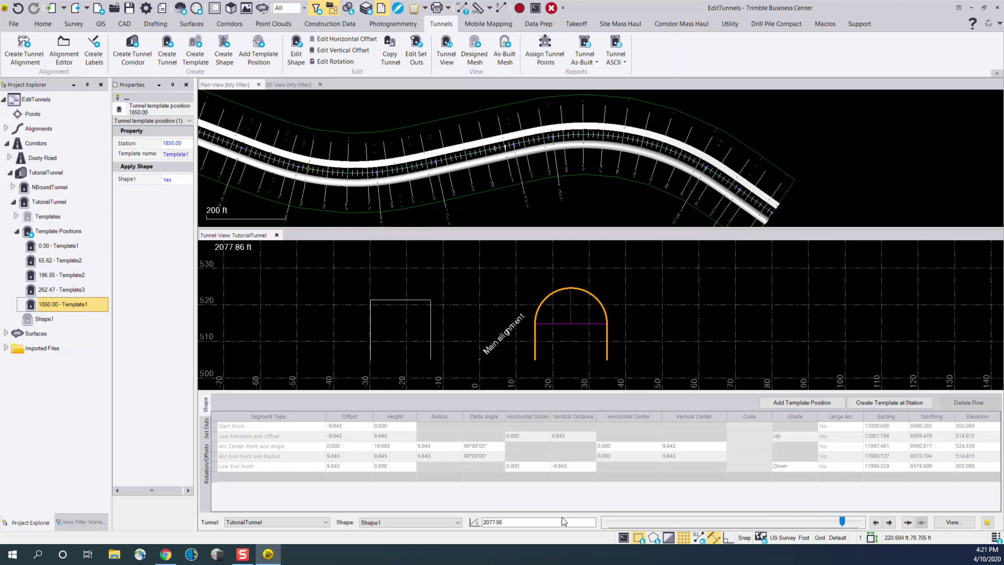
pyautogui.click(521, 520)
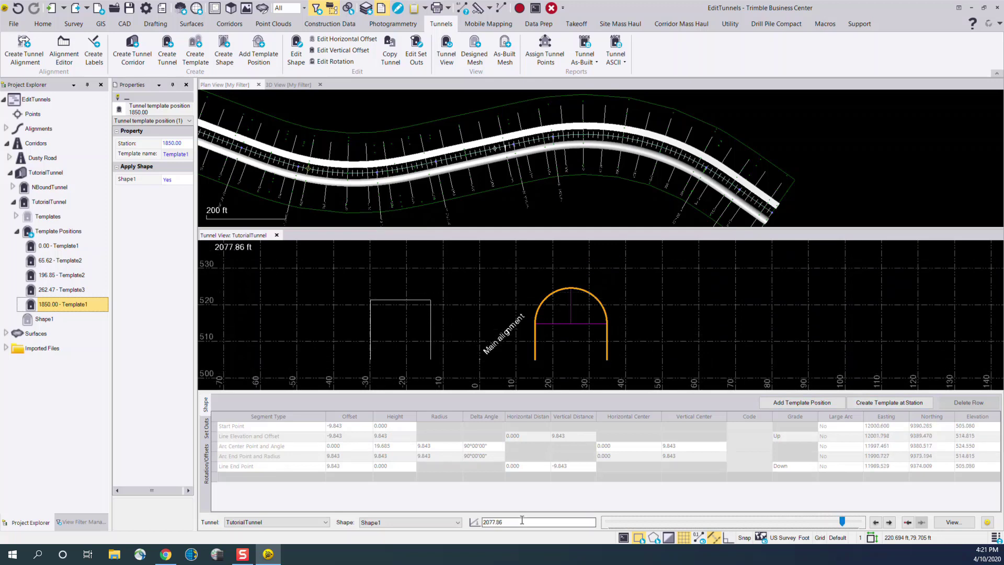
pyautogui.click(874, 405)
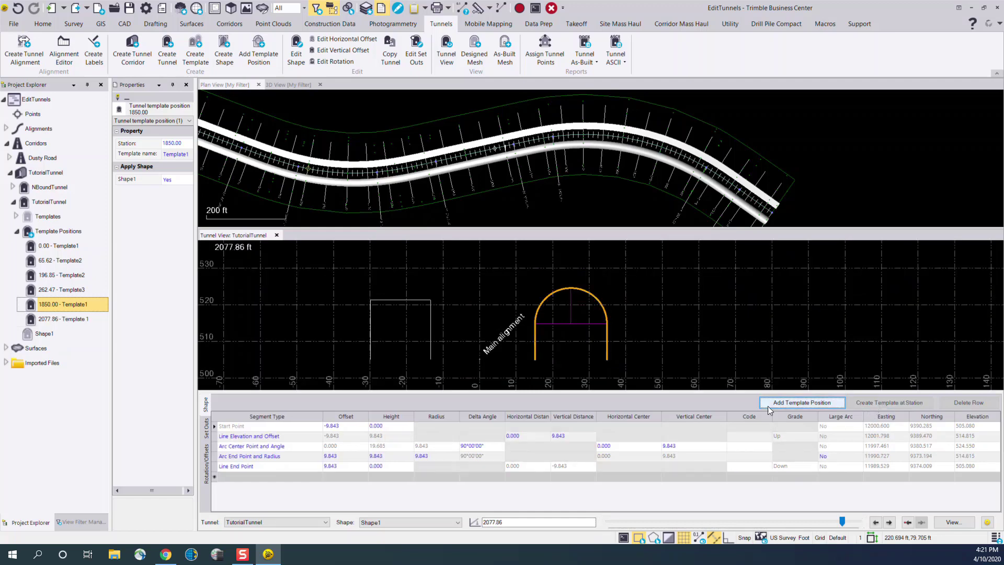
pyautogui.click(56, 319)
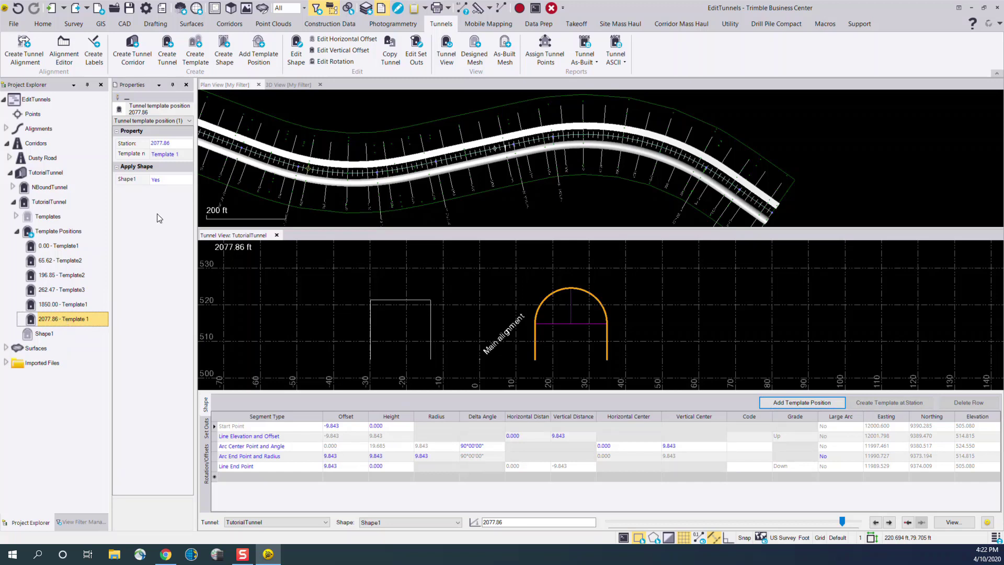
# Set the 2077.86 position's template to Template2 and refresh the tunnel view
pyautogui.click(168, 155)
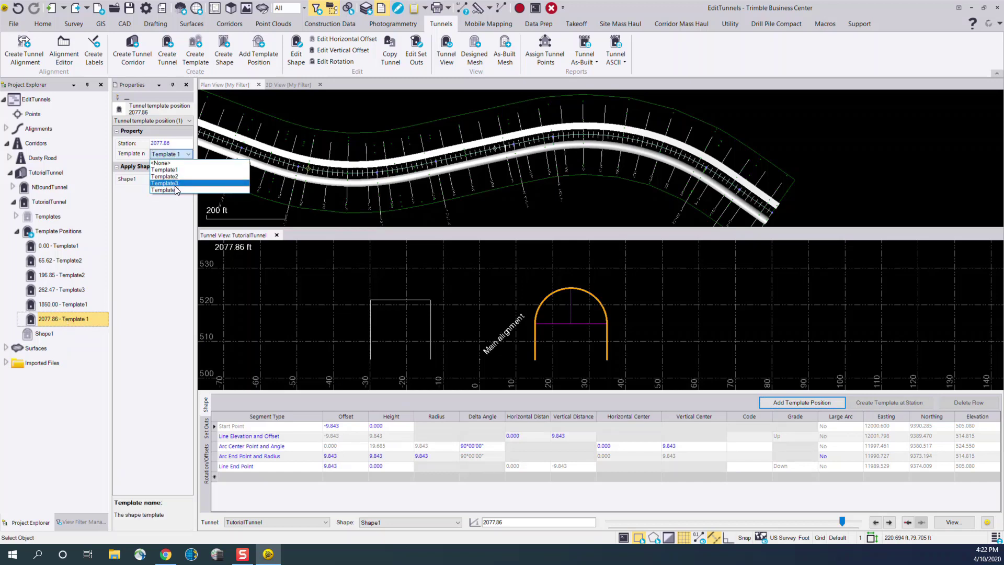
pyautogui.click(173, 176)
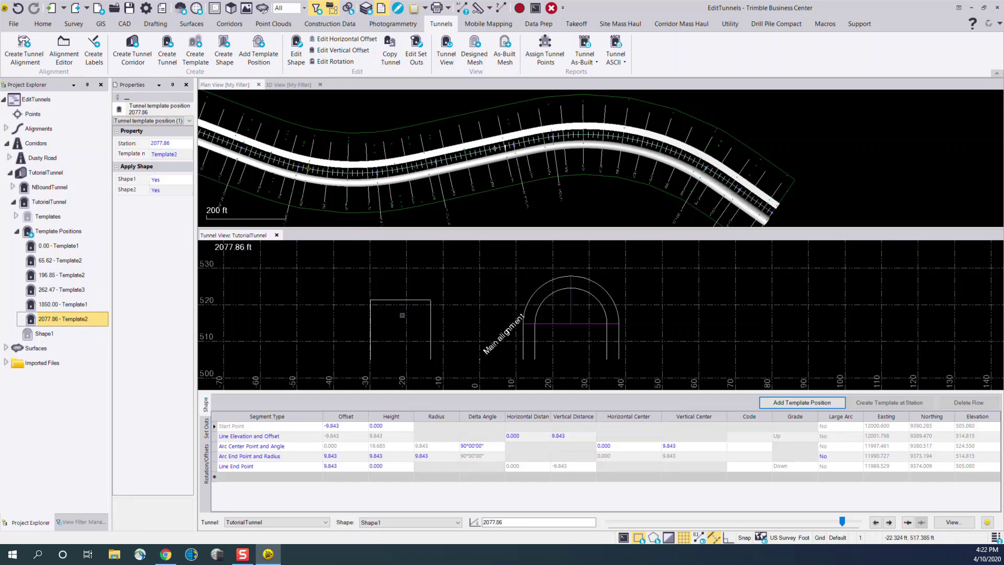
pyautogui.click(842, 521)
pyautogui.moveTo(842, 521); pyautogui.dragTo(841, 521)
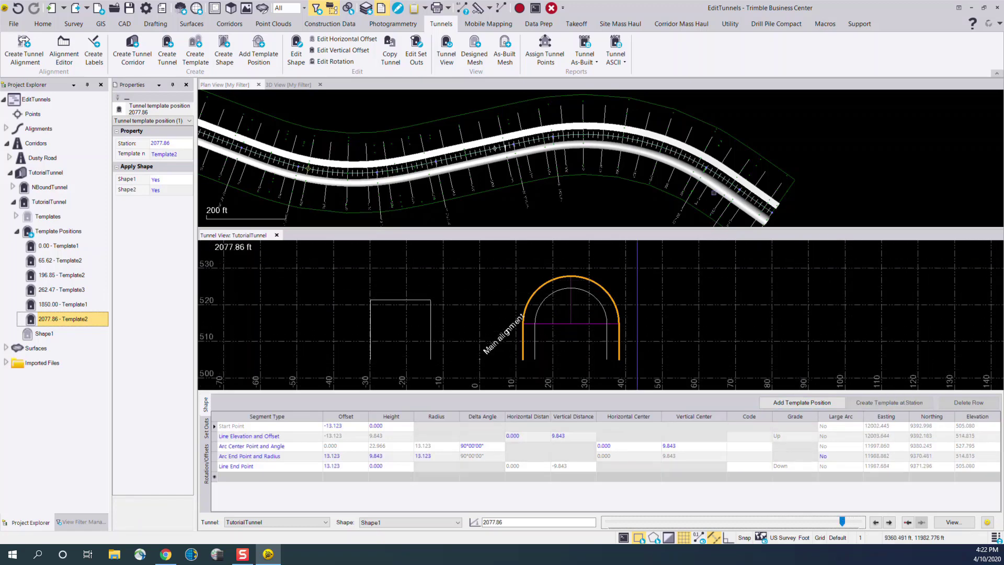
pyautogui.scroll(2, 523, 157)
# Switch to the 3D view and zoom in on the TutorialTunnel mesh
pyautogui.click(294, 85)
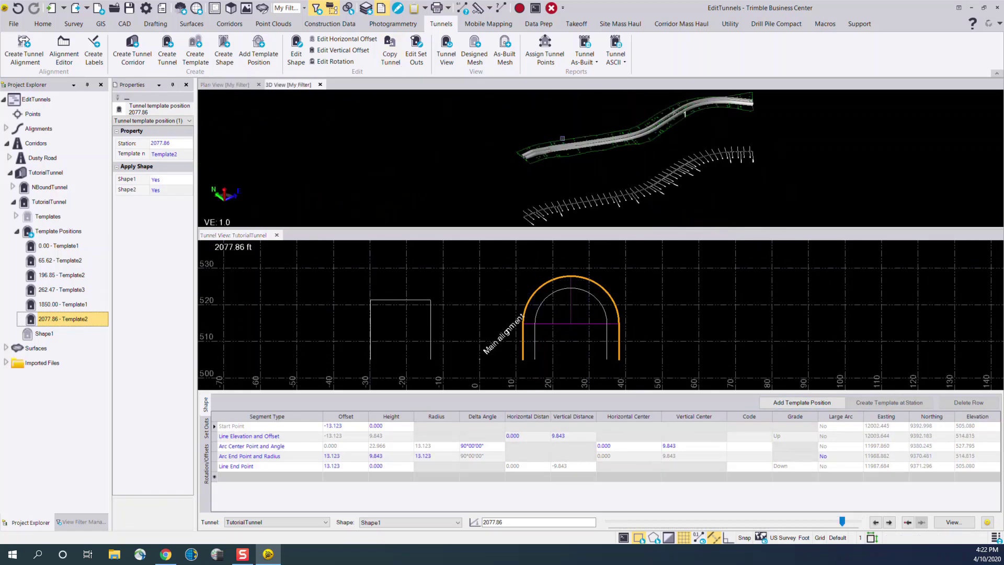
pyautogui.scroll(3, 601, 157)
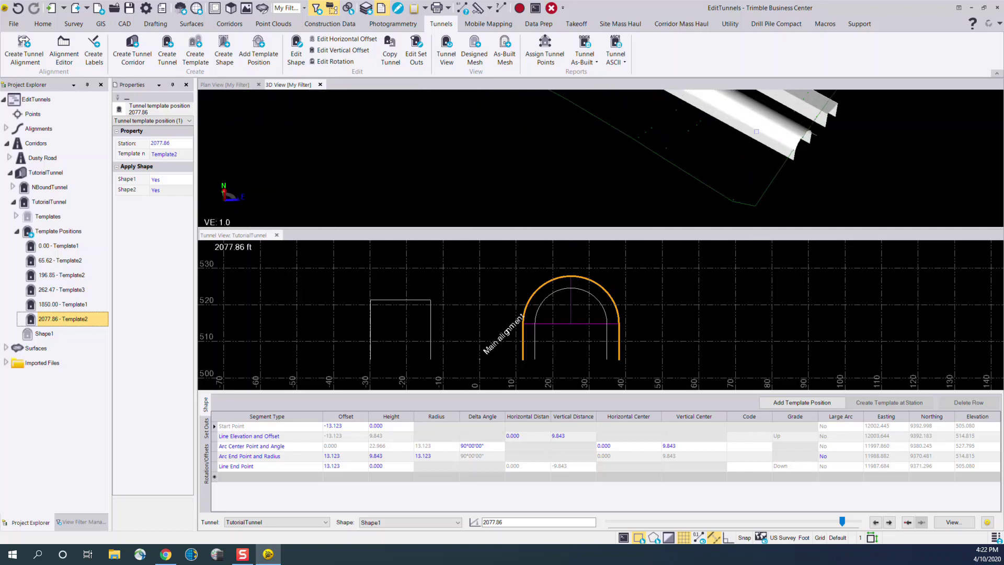
pyautogui.moveTo(757, 135)
pyautogui.mouseDown(button='middle')
pyautogui.moveTo(684, 172)
pyautogui.moveTo(583, 167)
pyautogui.mouseUp(button='middle')
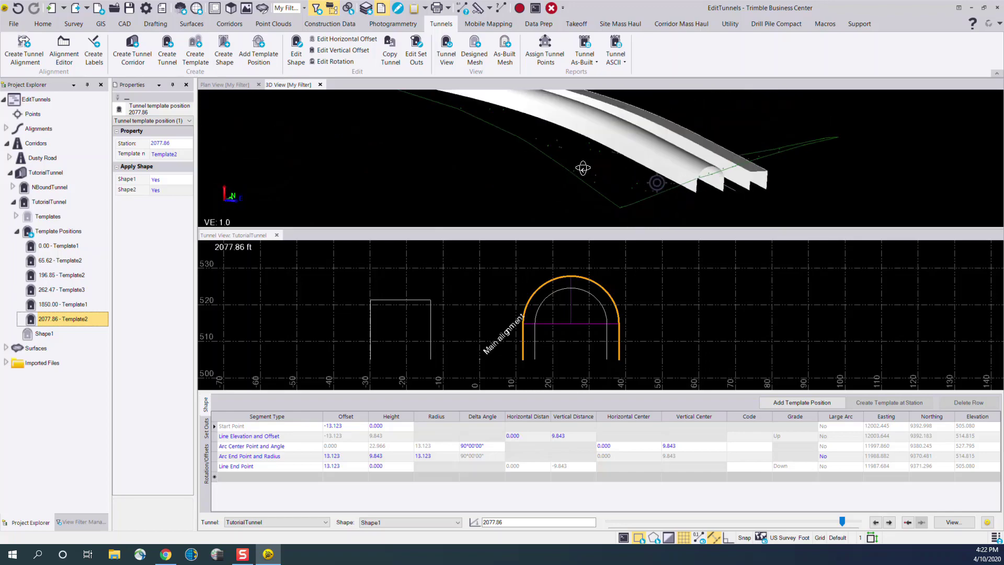